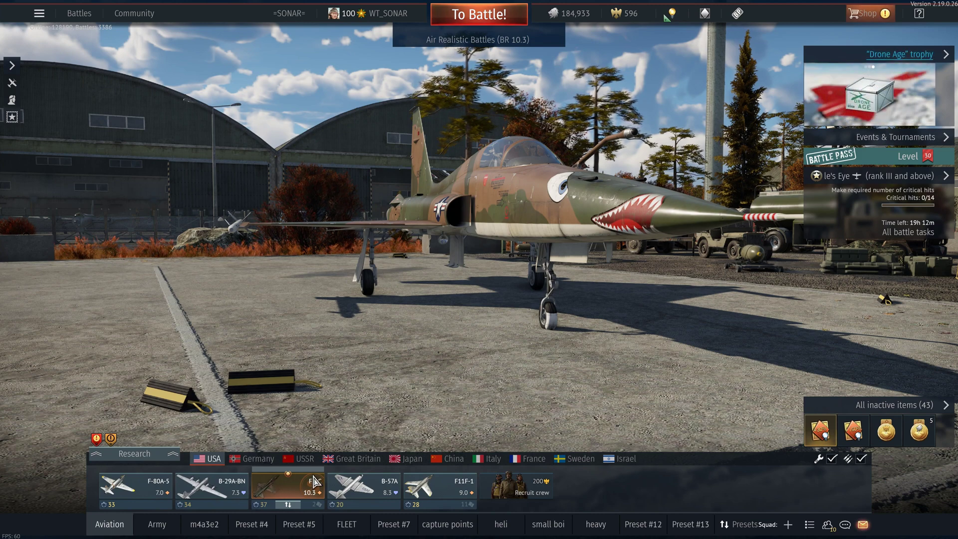
- Inspect the F-5C in the hangar and open its customization
mouse_move(319, 486)
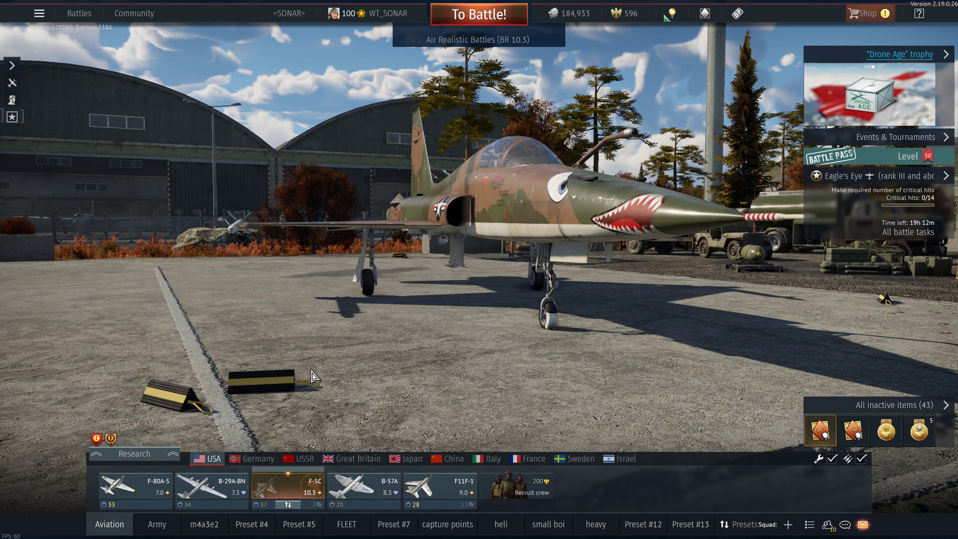
click(289, 485)
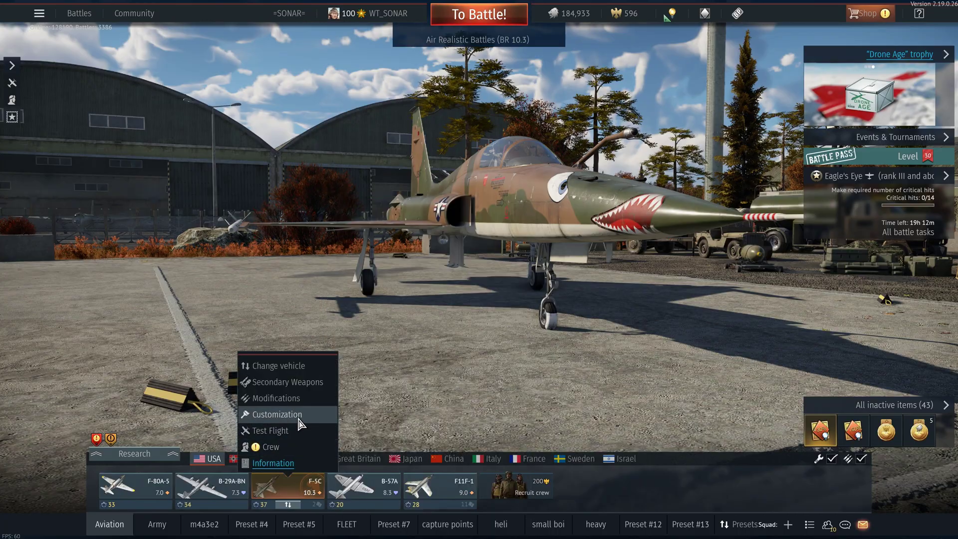
drag(349, 304, 446, 327)
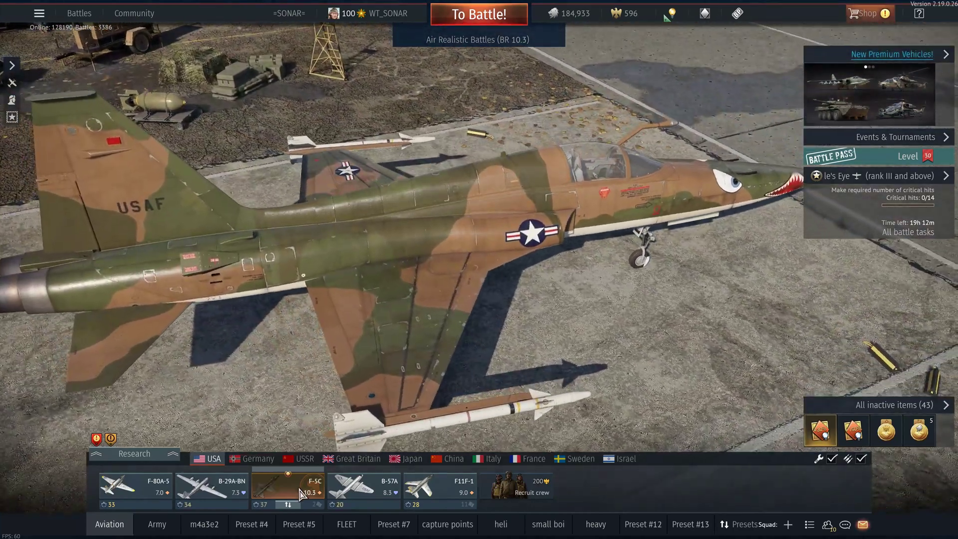
click(291, 483)
click(276, 414)
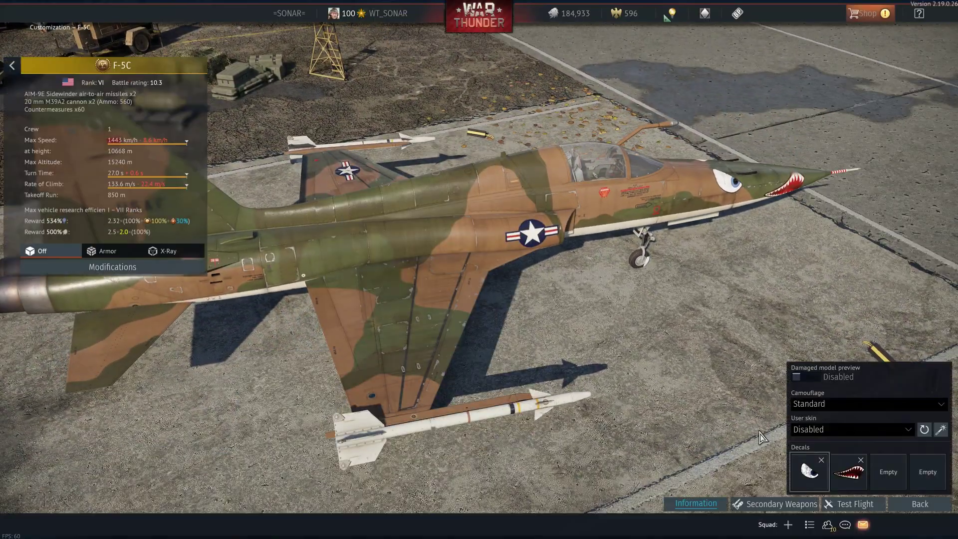
- Apply the F-5C_VFC-13_Red_21 user skin to the F-5C and return to the hangar
click(818, 429)
click(813, 457)
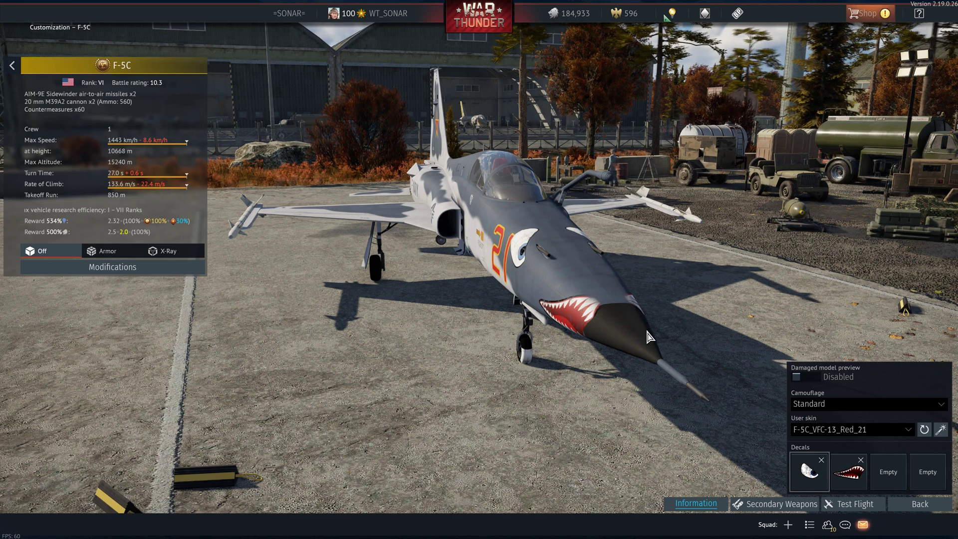
click(924, 504)
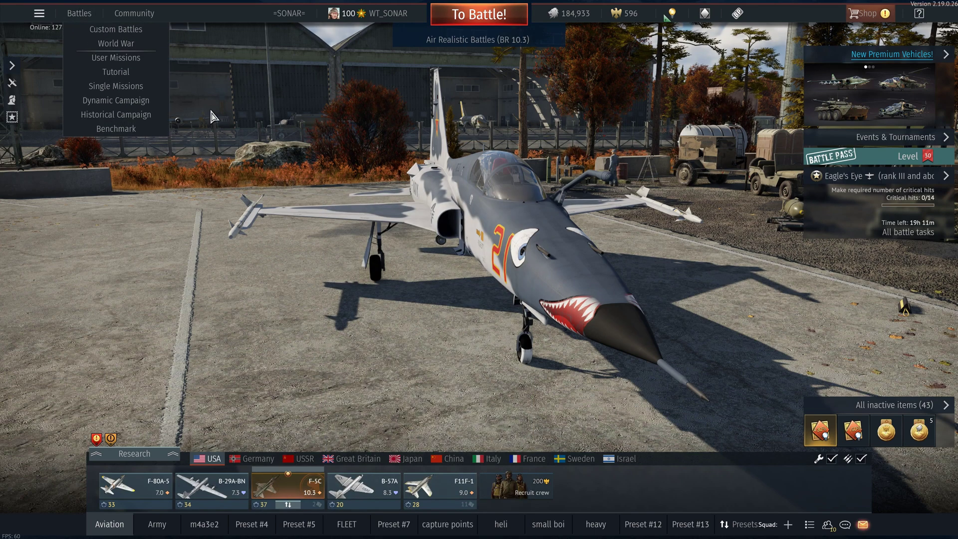
- Open the User Missions window and follow its link to the Live community center
mouse_move(134, 13)
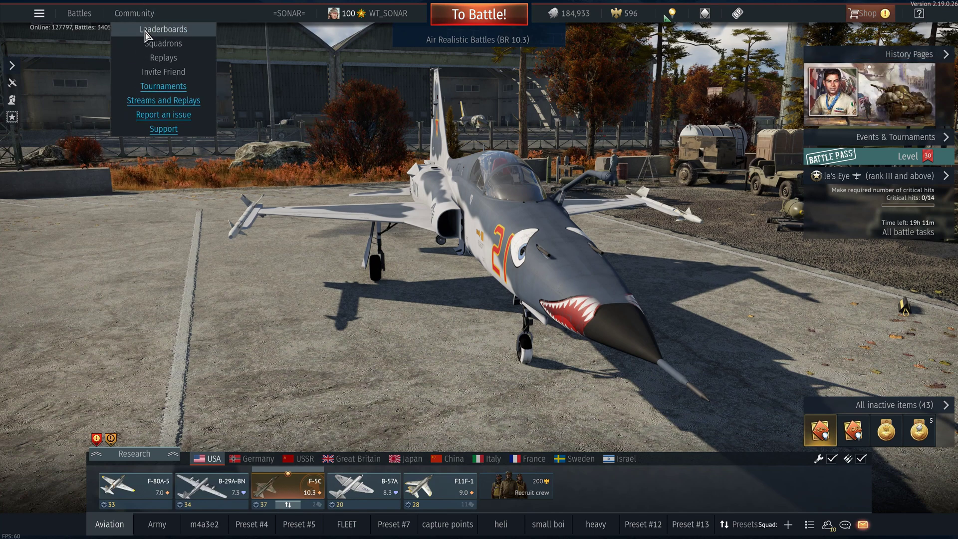
mouse_move(82, 20)
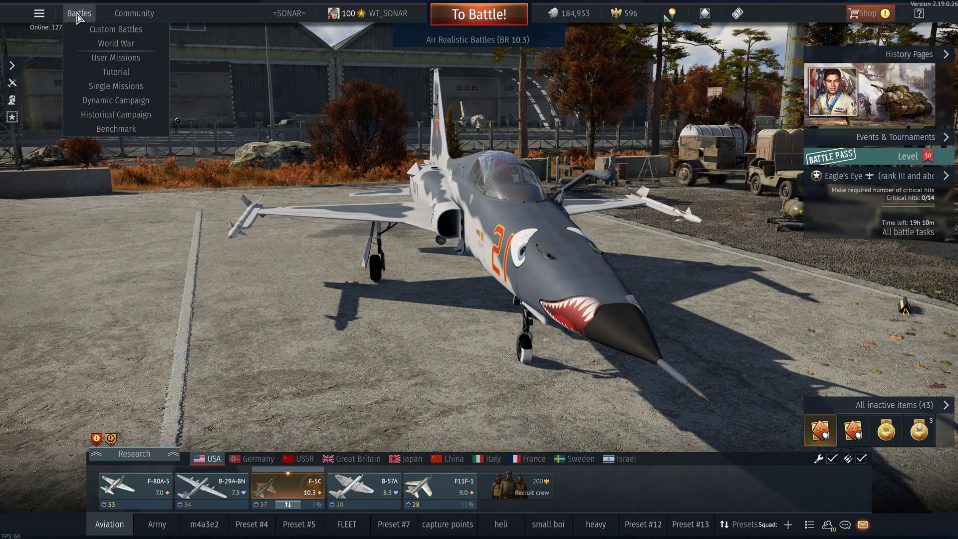
click(94, 58)
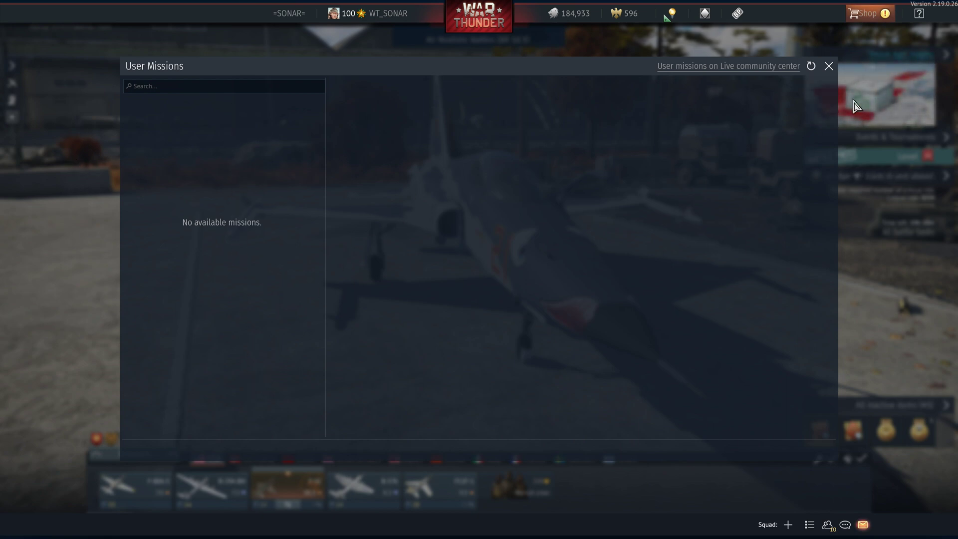
click(750, 70)
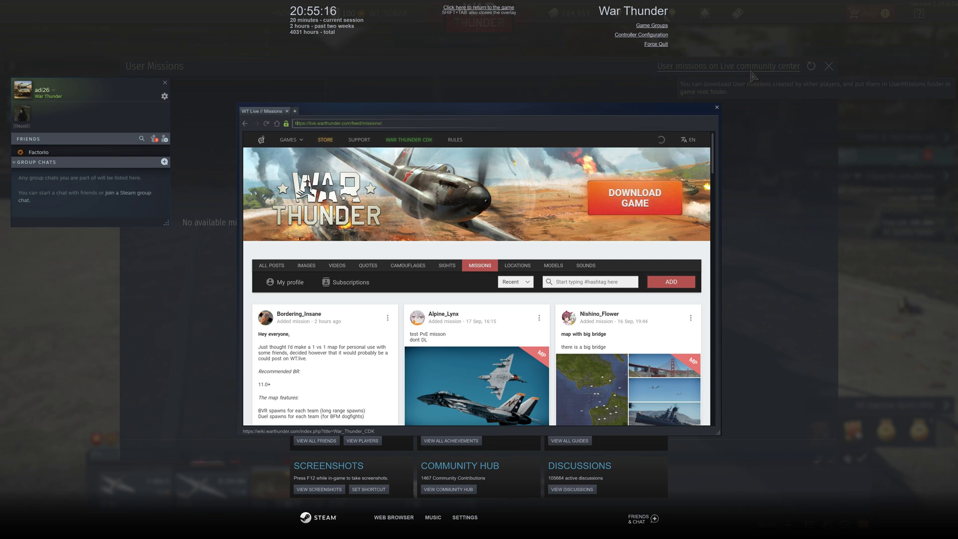
- Copy the missions page address from the overlay browser and open it in Microsoft Edge in a new tab replacing the old missions tab
drag(294, 123, 366, 123)
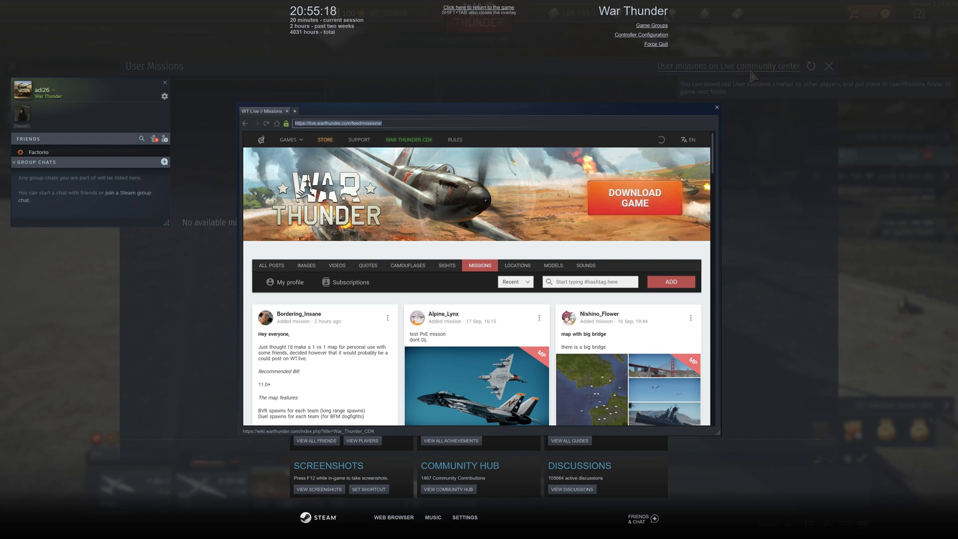
key(super)
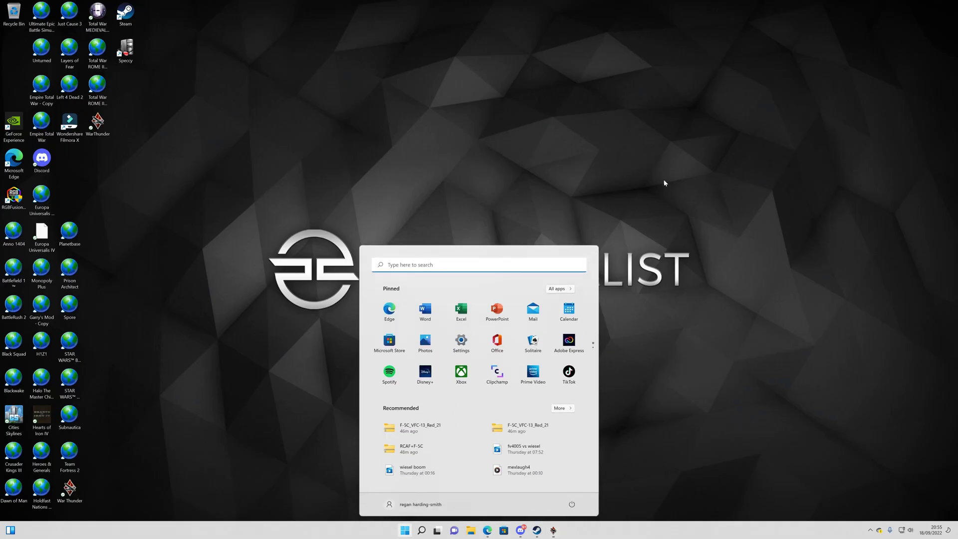
click(488, 530)
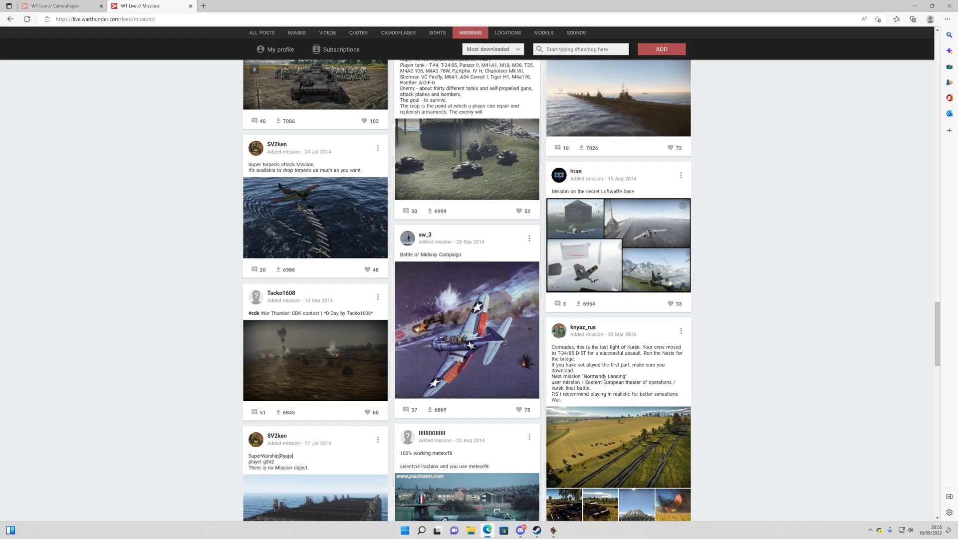
click(191, 6)
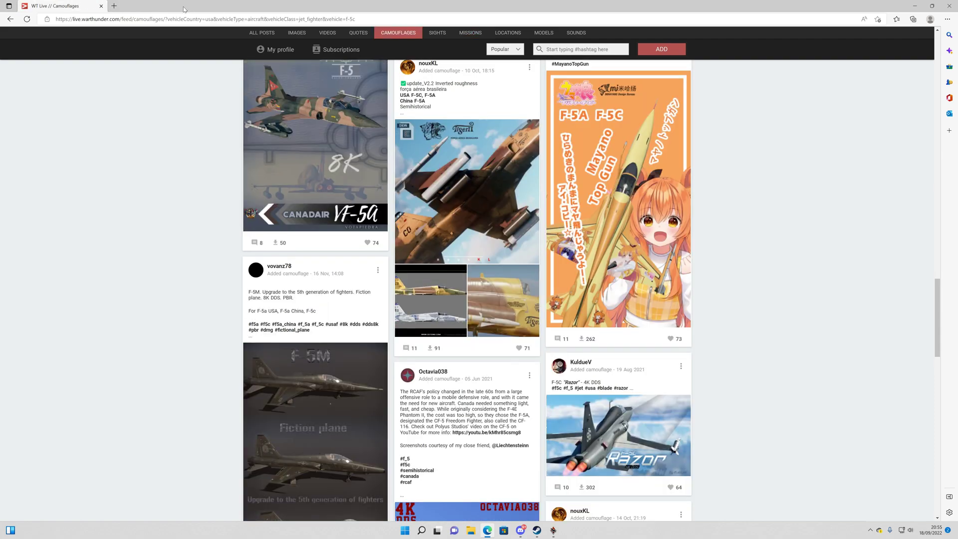
click(115, 6)
text(https://live.warthunder.com/feed/missions/)
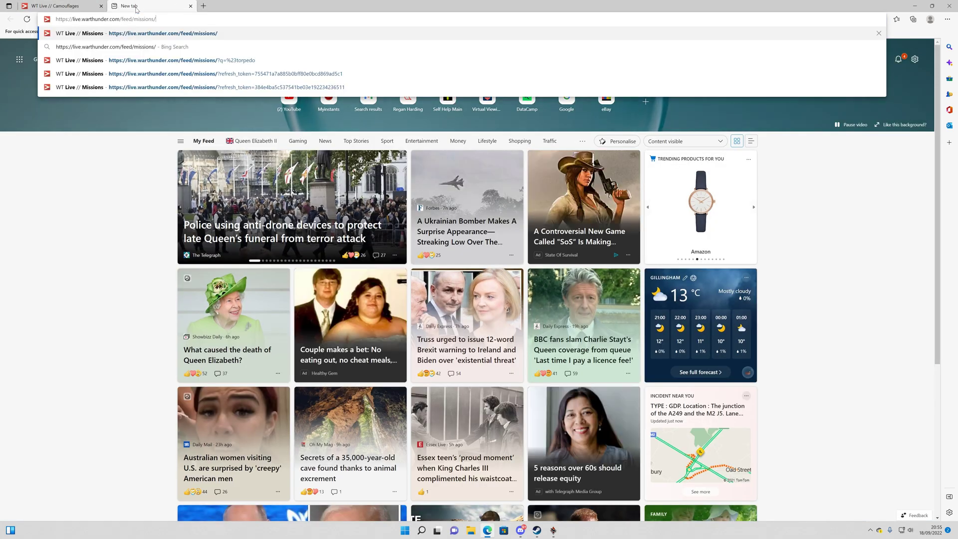
key(Return)
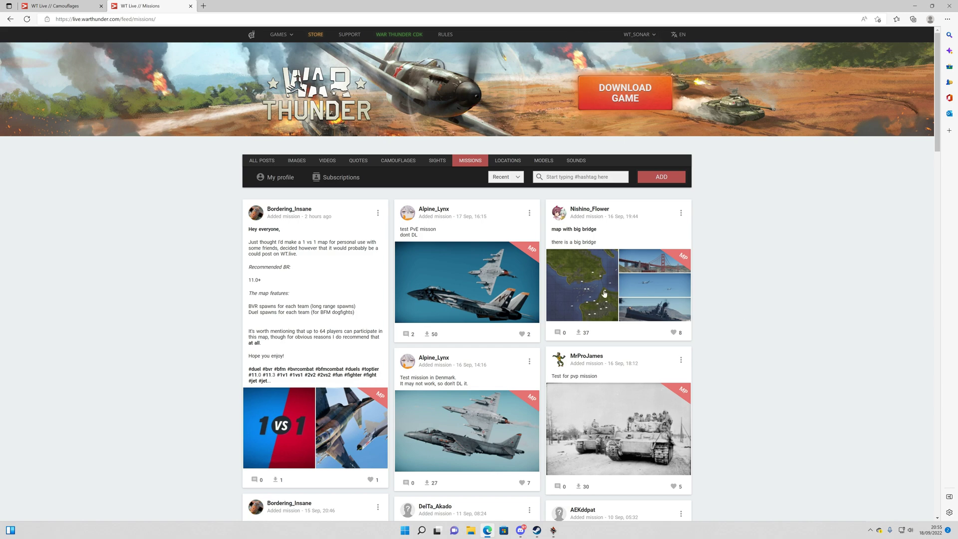
- Browse the missions, camouflages and sights feeds on WT Live to see what content is offered
scroll(604, 294, down, 5)
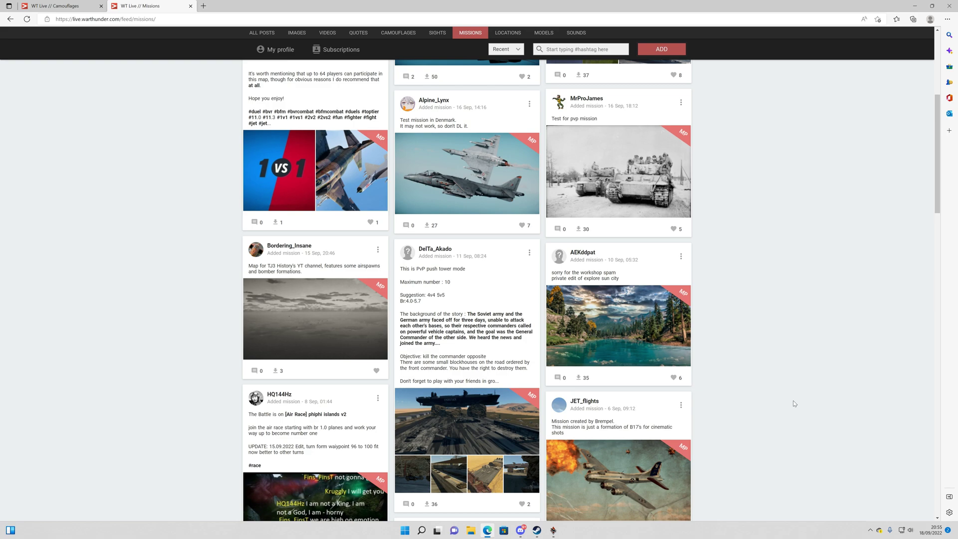
scroll(794, 403, up, 5)
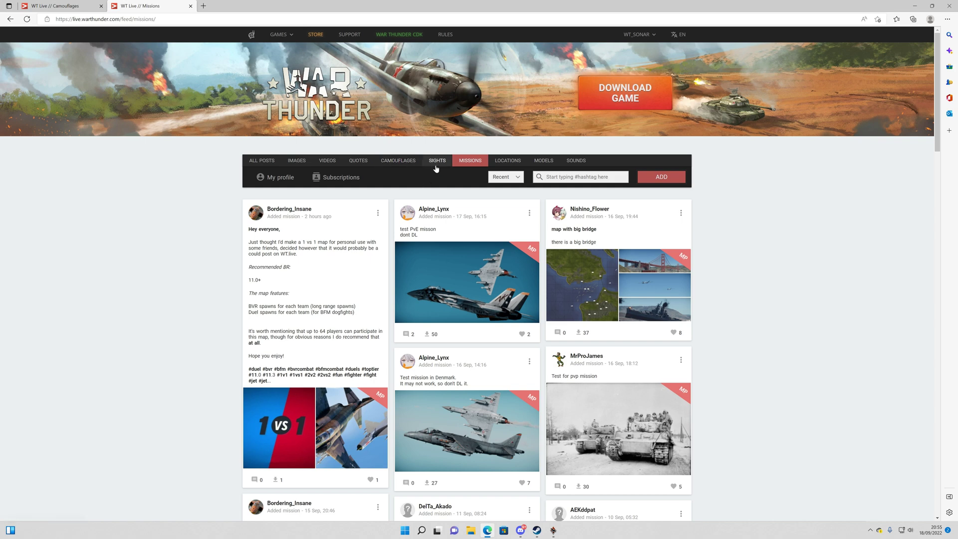
click(398, 160)
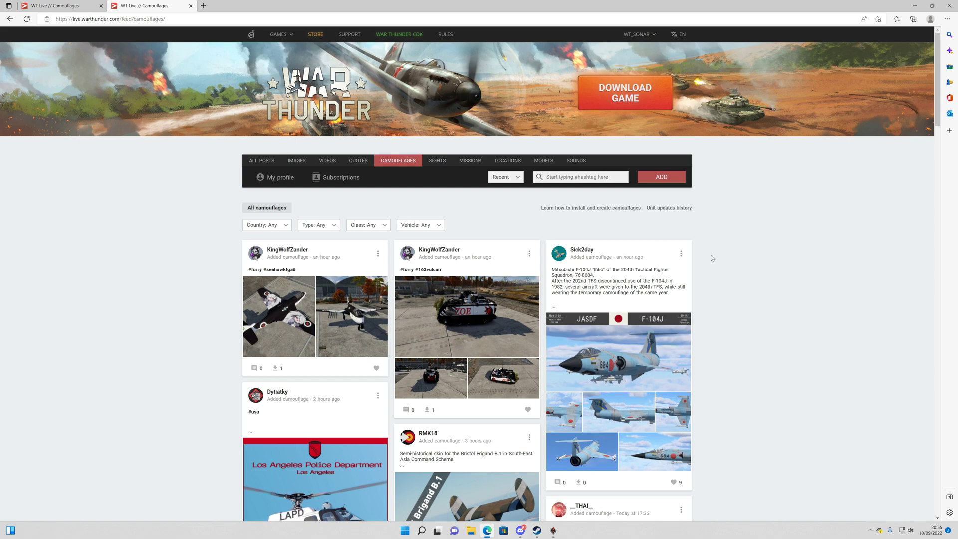
click(437, 160)
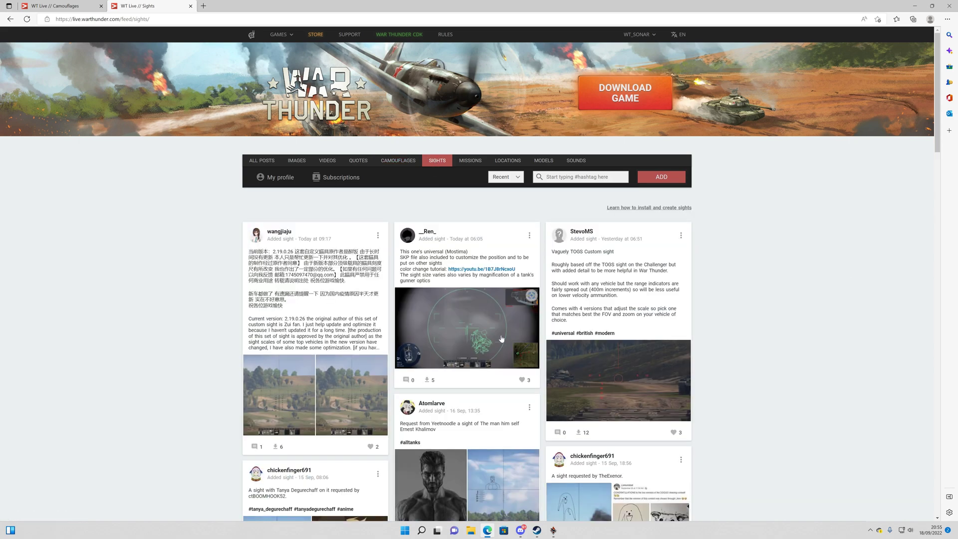
scroll(505, 363, down, 8)
scroll(549, 388, down, 3)
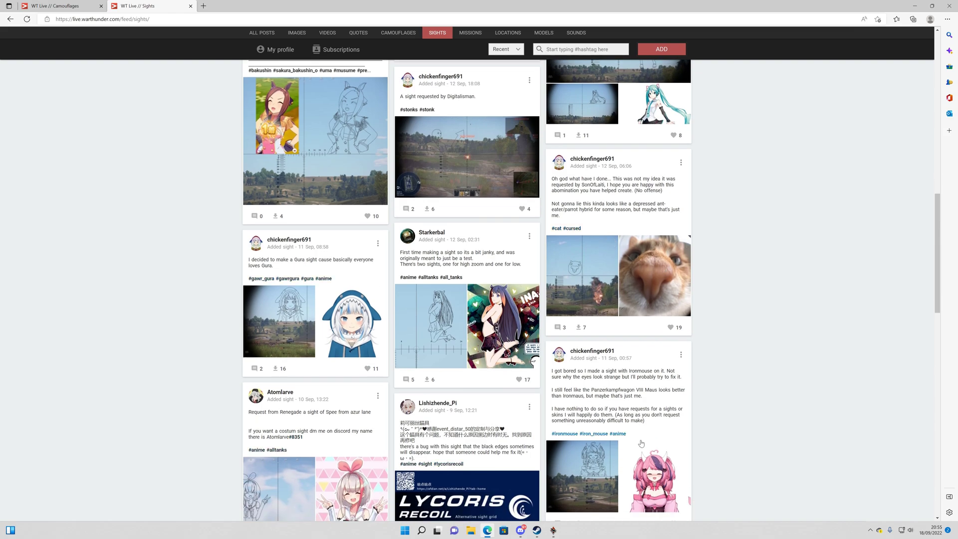
scroll(622, 420, up, 15)
click(471, 161)
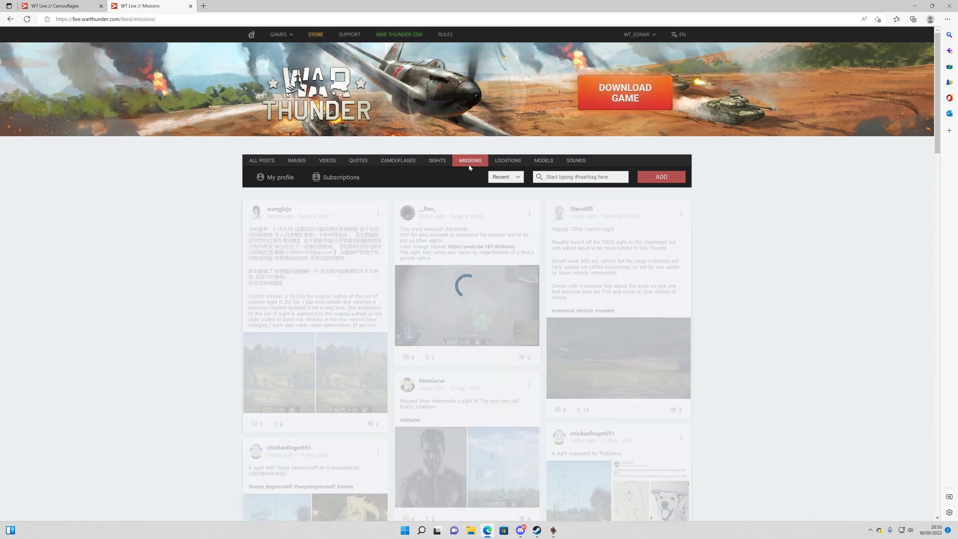
scroll(486, 383, down, 5)
scroll(486, 382, up, 5)
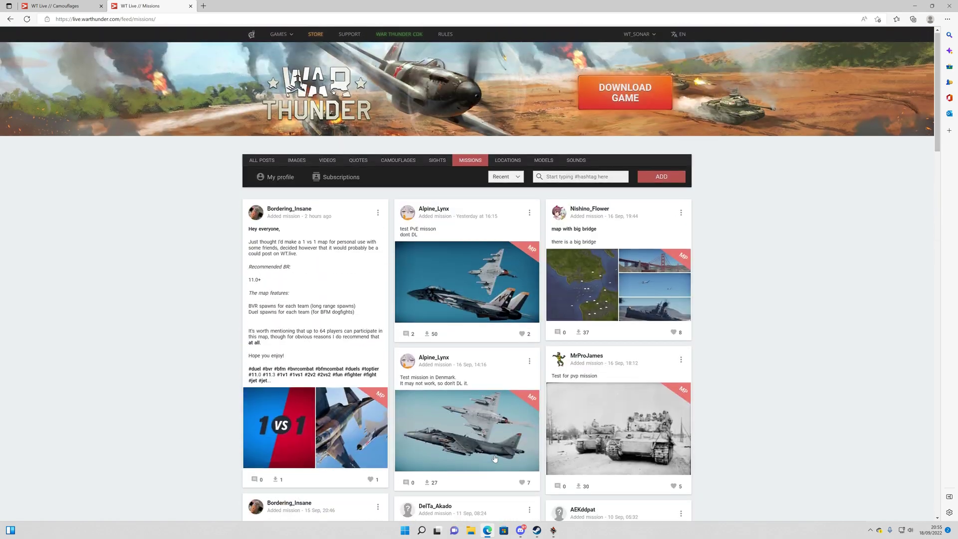
- Open the camouflages feed and filter it by country USA and type Aircraft
click(399, 160)
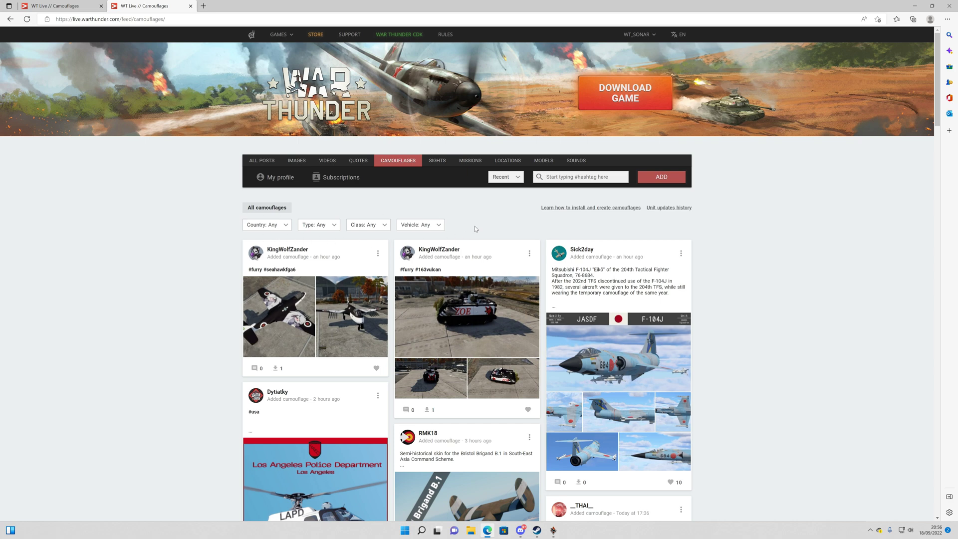
click(278, 227)
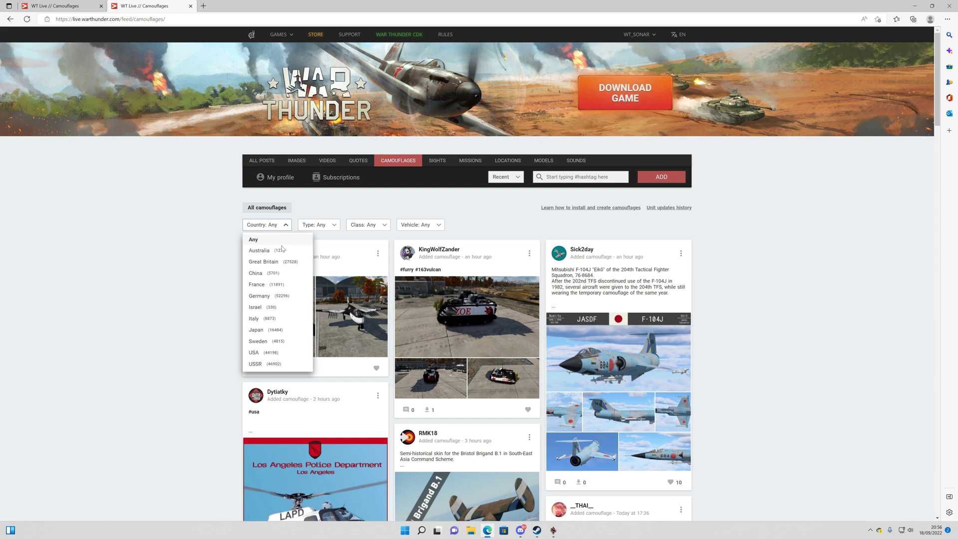
click(274, 352)
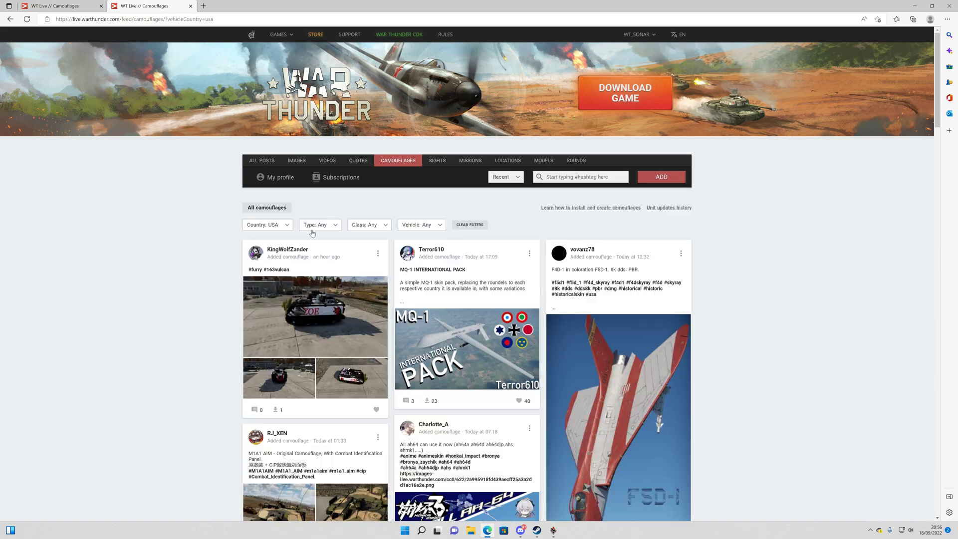
click(313, 230)
click(320, 250)
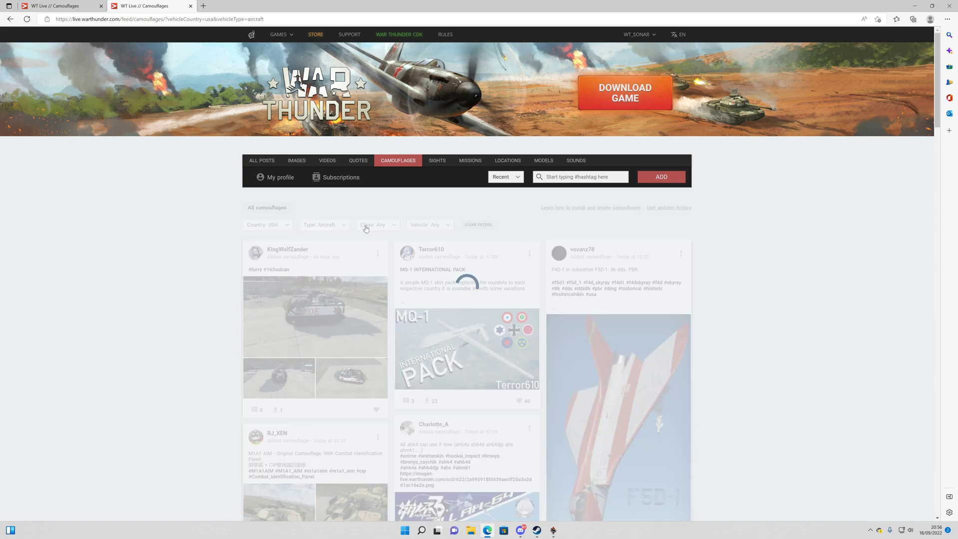
- Narrow the camouflage filters to class Jet Fighter and vehicle F-5C
click(366, 226)
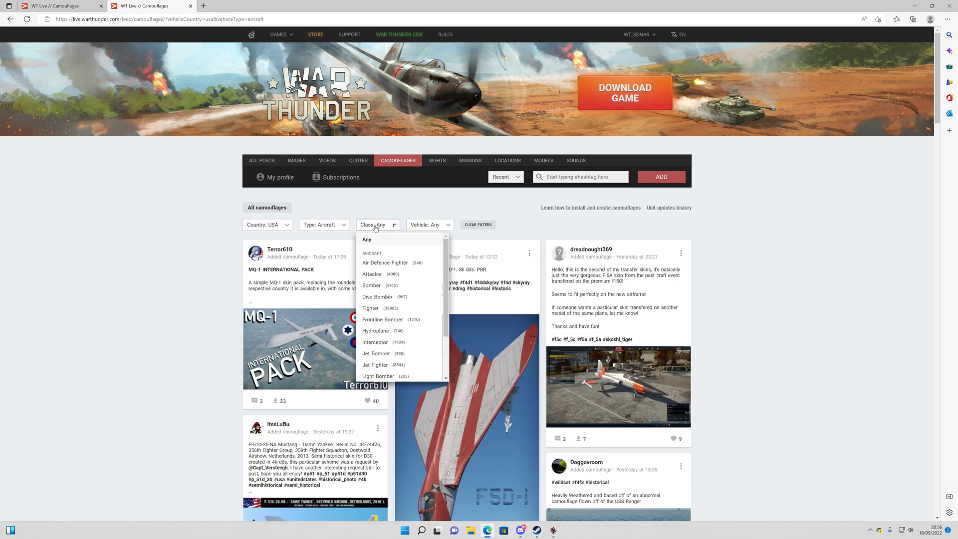
click(390, 364)
click(441, 225)
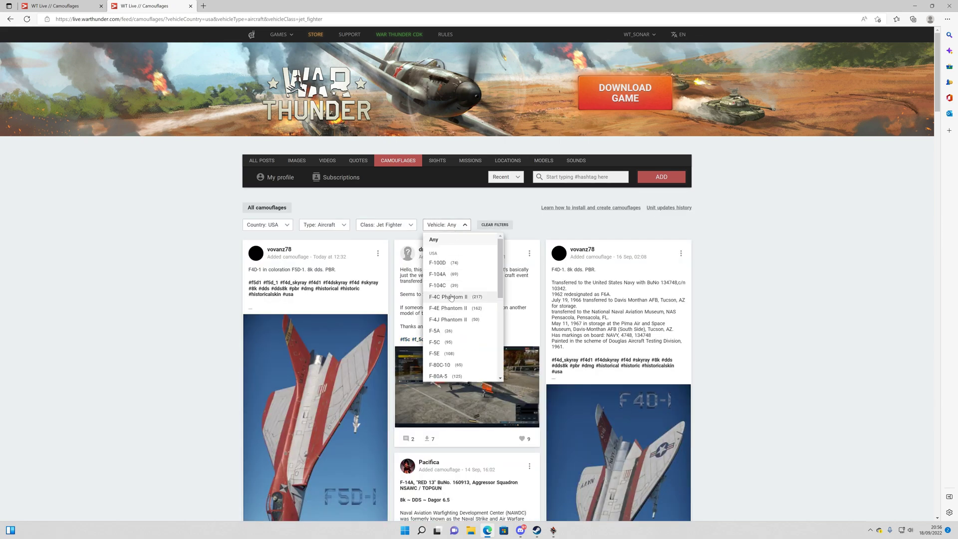
click(467, 344)
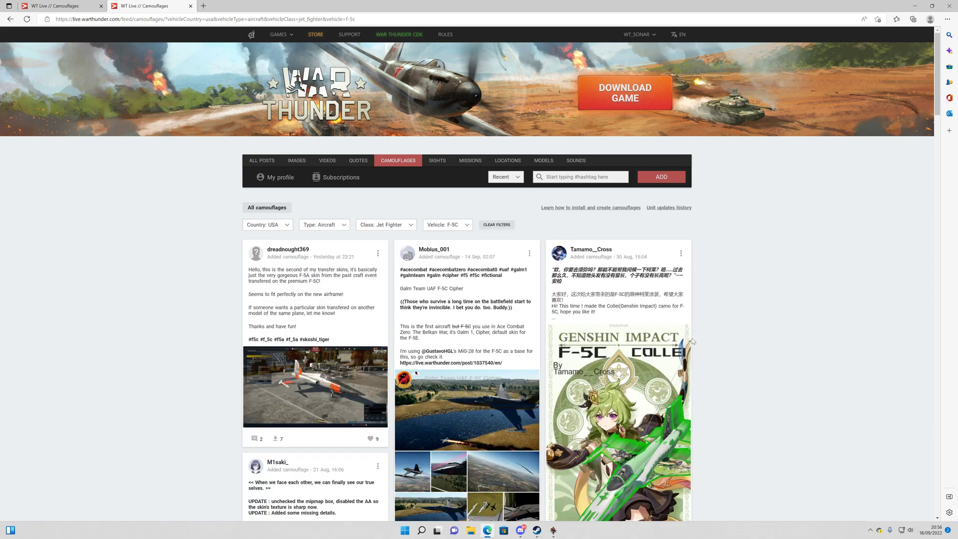
- Look through the filtered F-5C camouflages and download the RCAF Freedom Fighter skin, Skin # 215
scroll(793, 324, down, 1)
scroll(793, 324, down, 3)
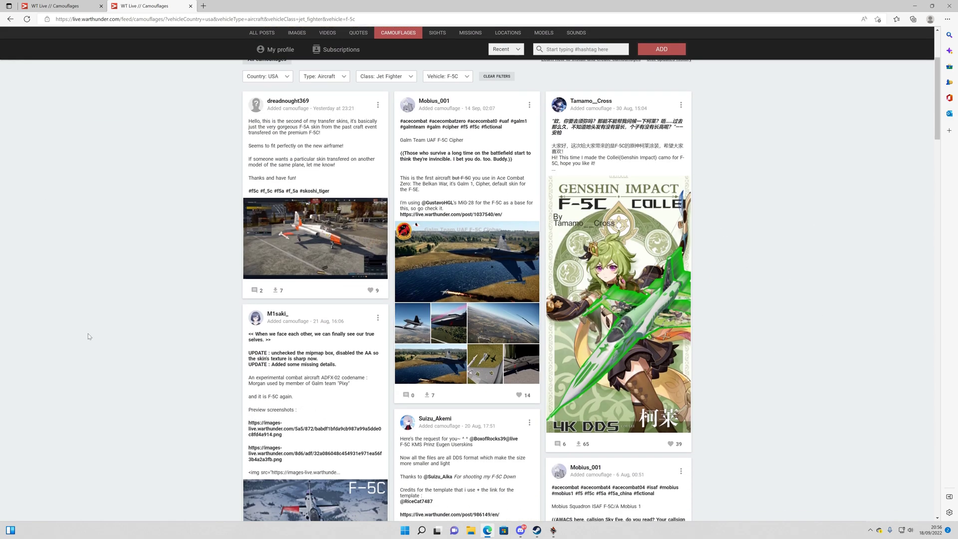
scroll(753, 302, down, 10)
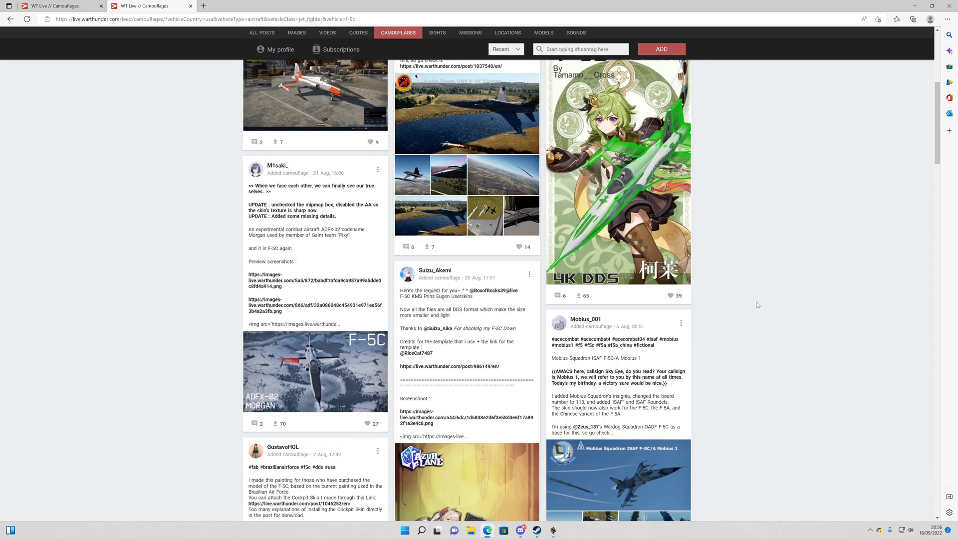
scroll(756, 304, down, 4)
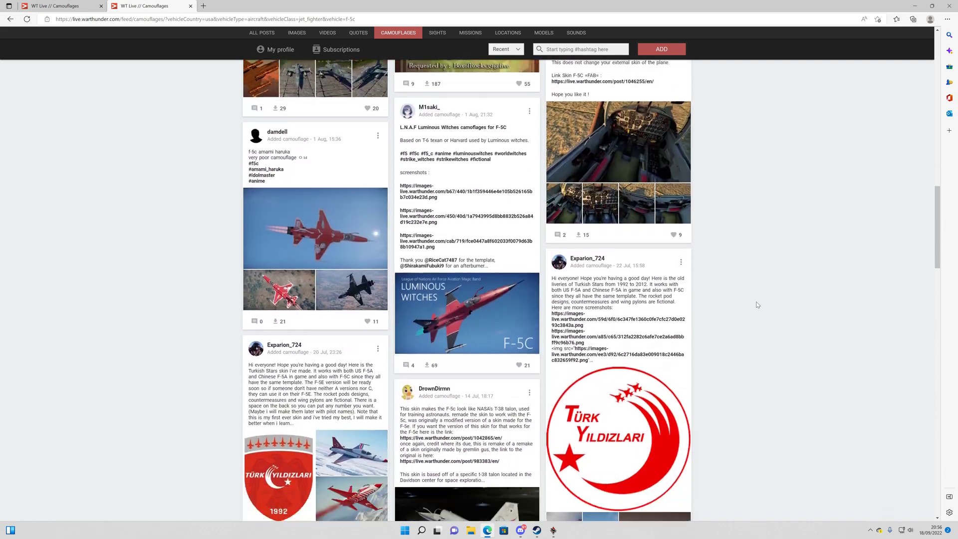
scroll(757, 304, down, 13)
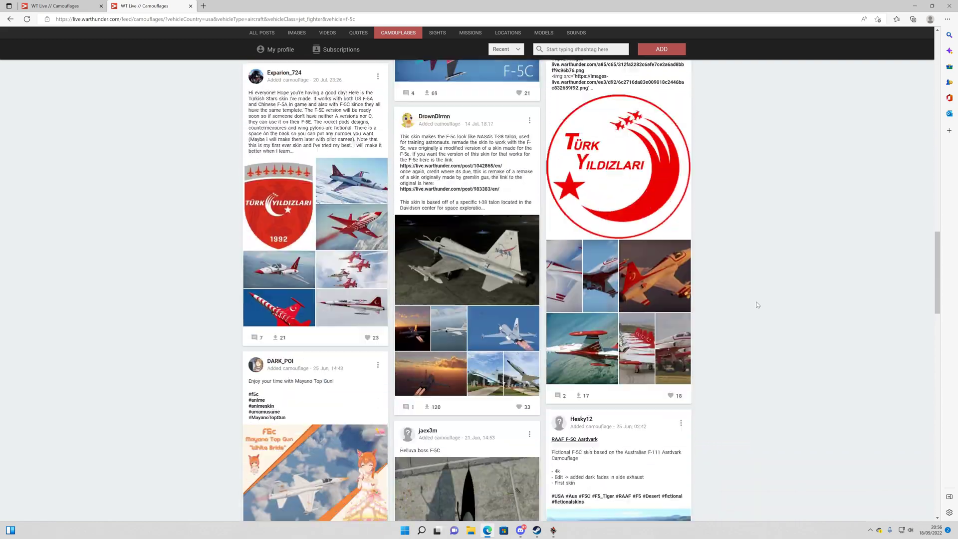
scroll(757, 304, down, 10)
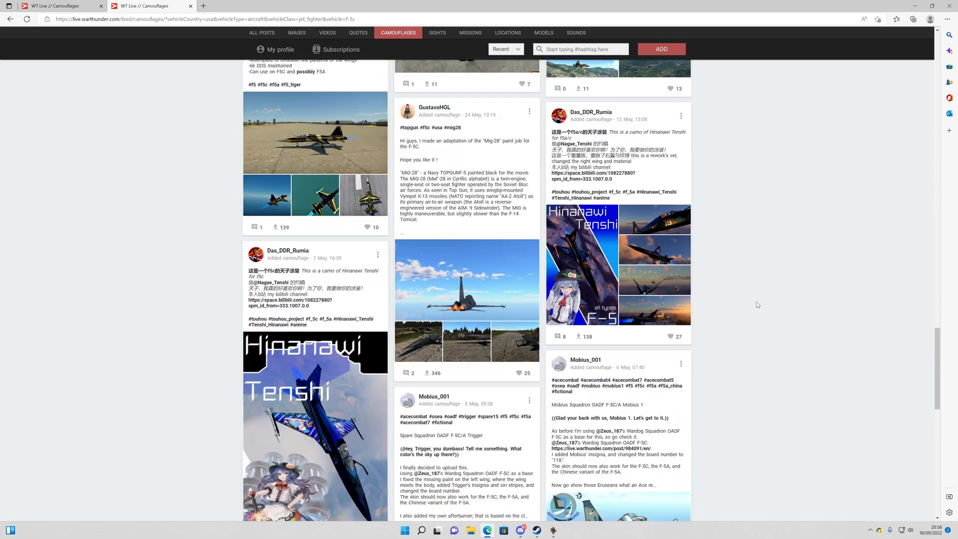
scroll(757, 304, down, 5)
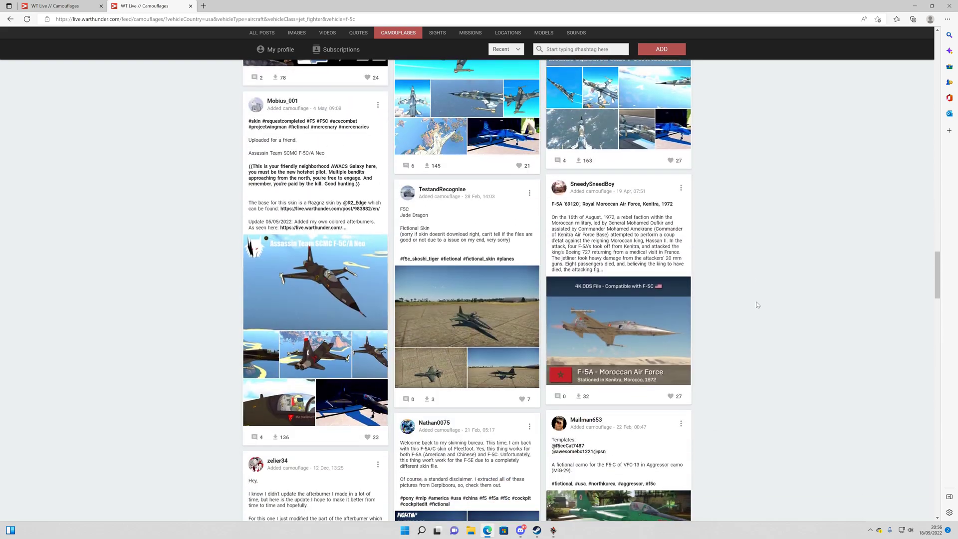
scroll(756, 304, down, 12)
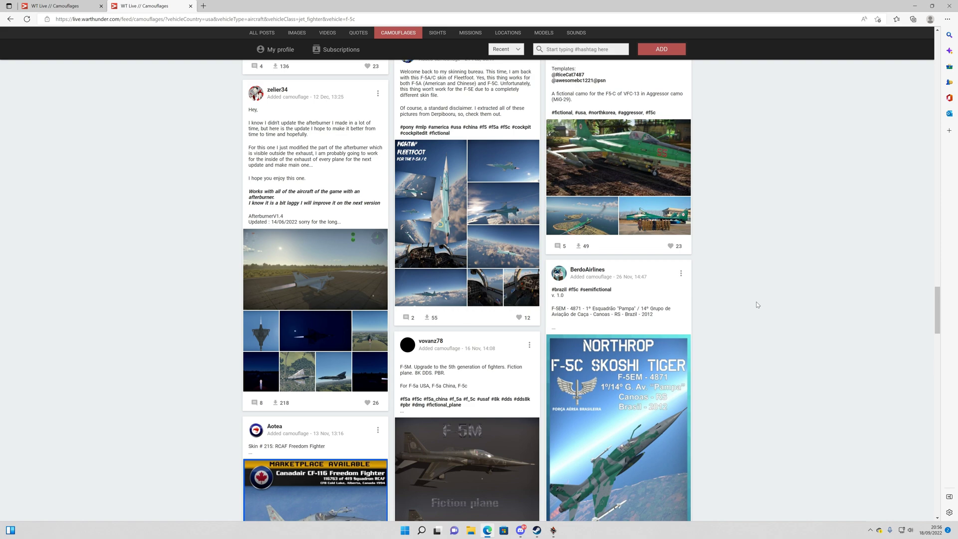
scroll(756, 304, down, 1)
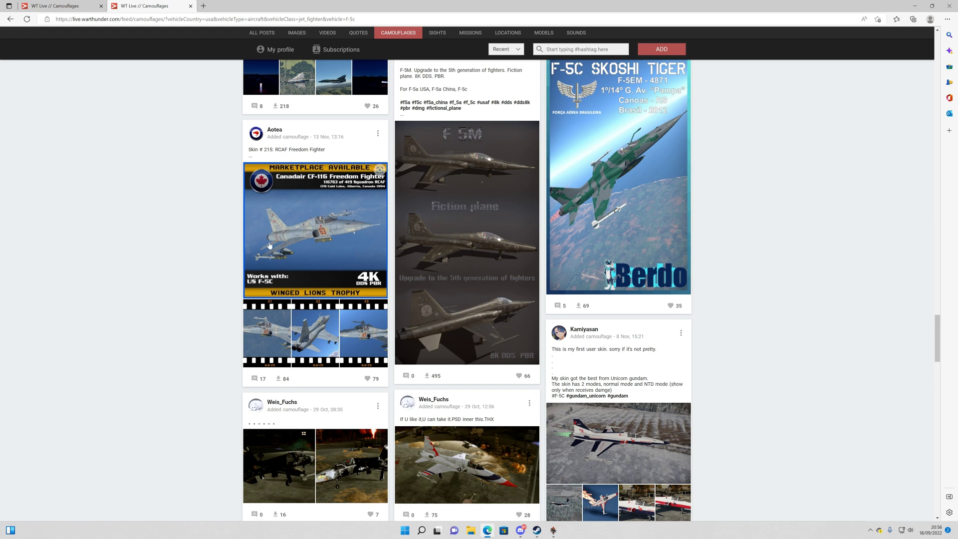
click(286, 380)
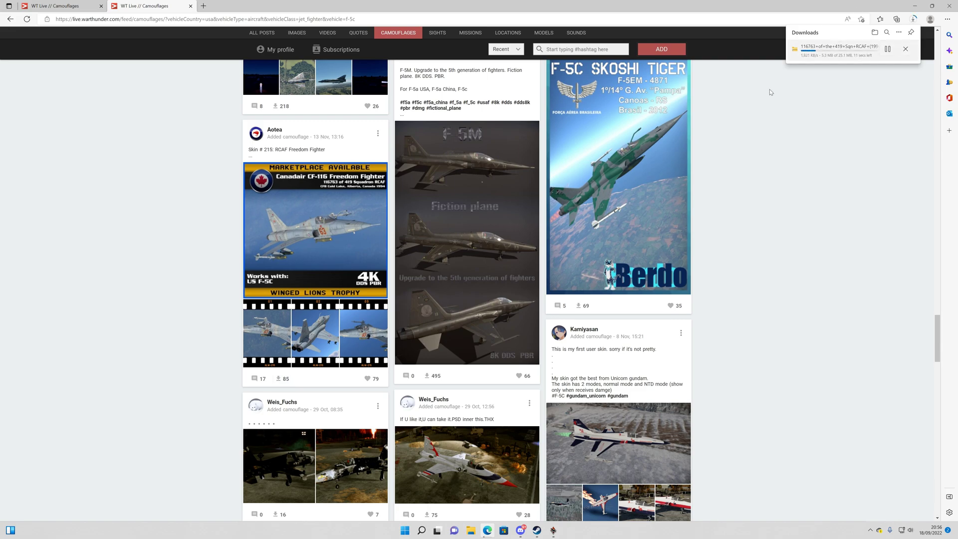
- Open the missions feed on WT Live and sort it by Popular
scroll(476, 314, down, 20)
scroll(476, 314, up, 15)
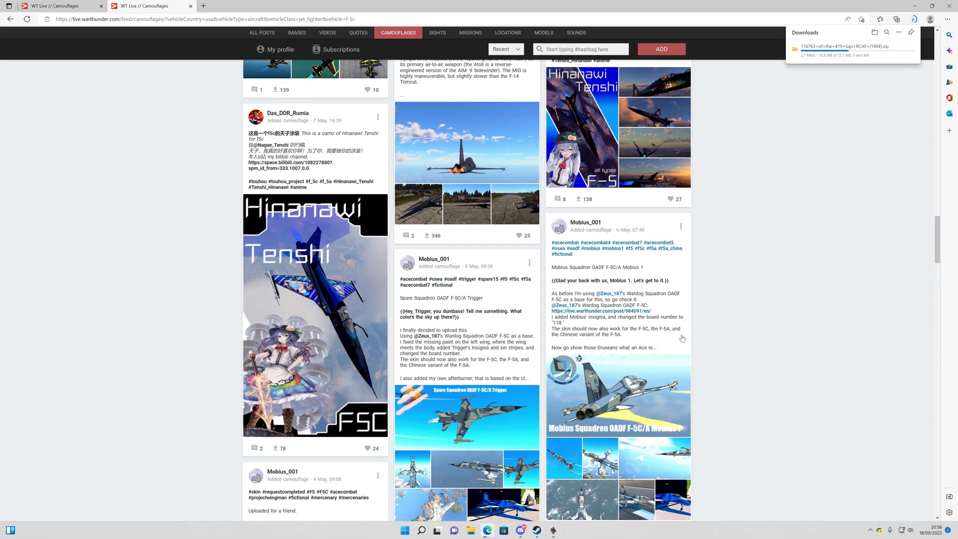
scroll(723, 382, up, 15)
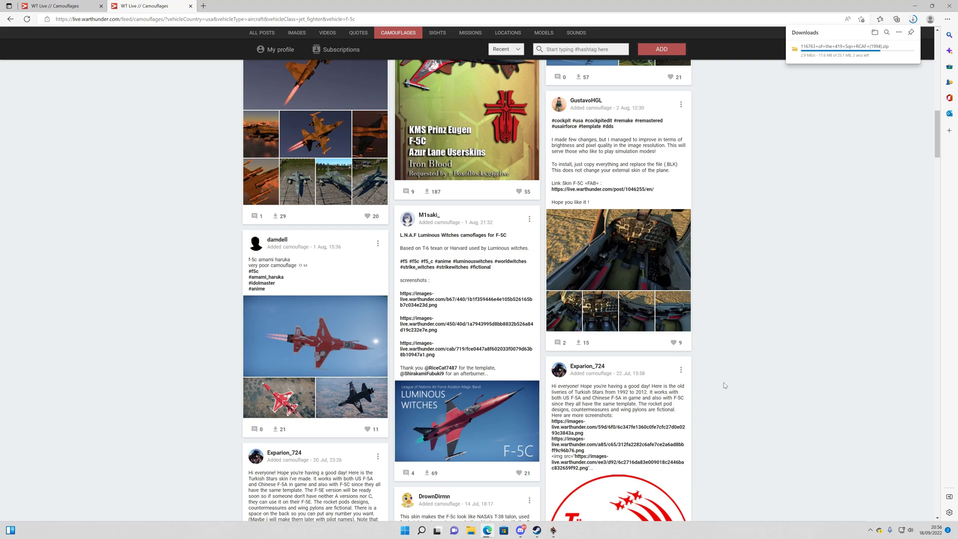
scroll(723, 384, up, 10)
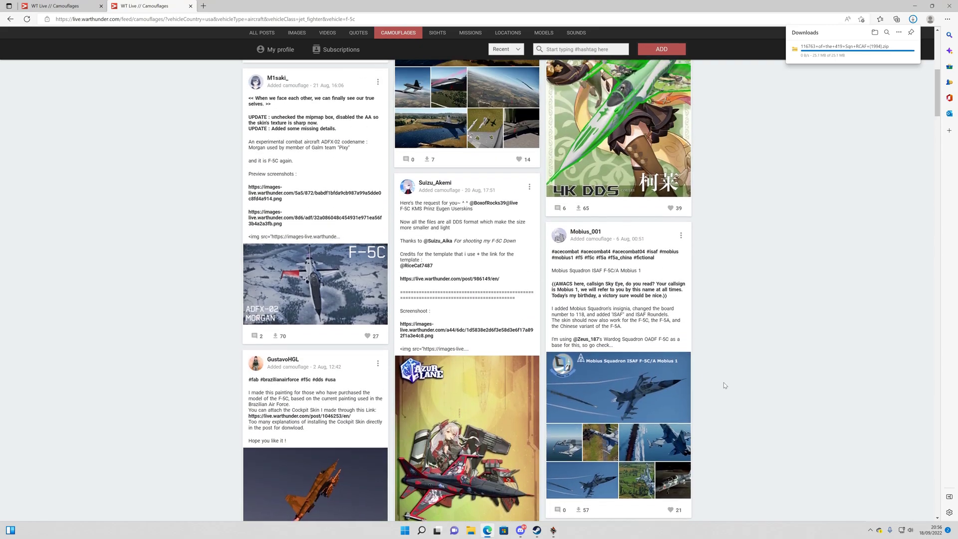
scroll(723, 382, up, 1)
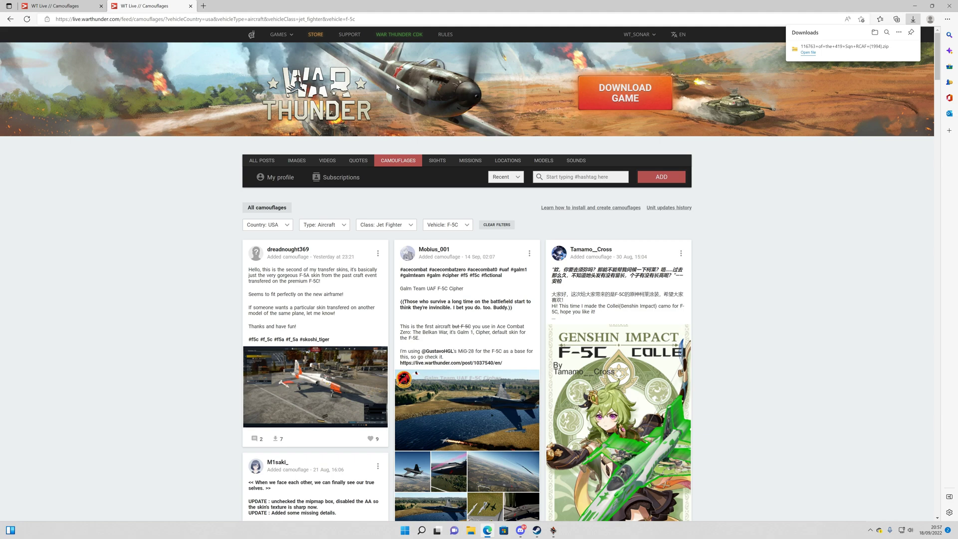
click(480, 160)
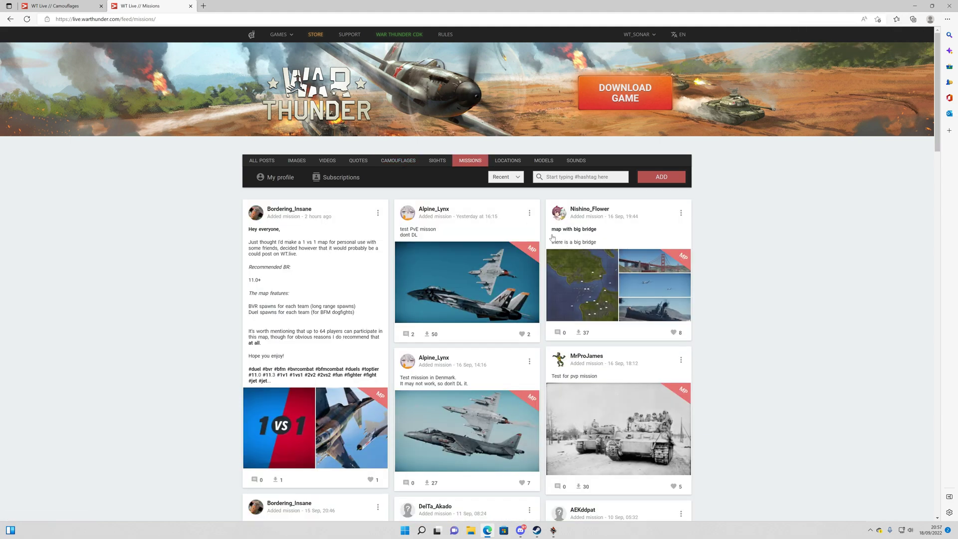
scroll(723, 303, down, 6)
scroll(723, 303, up, 6)
click(516, 179)
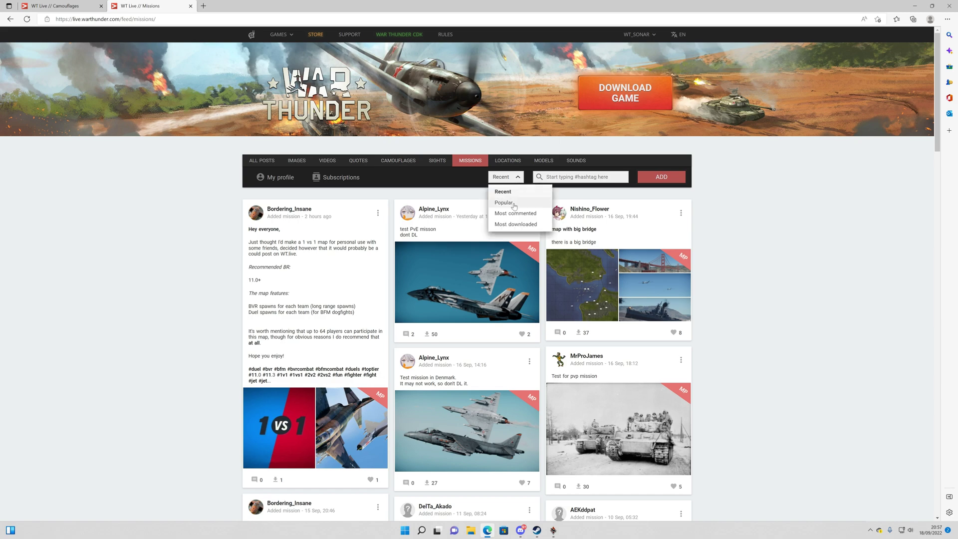
click(514, 198)
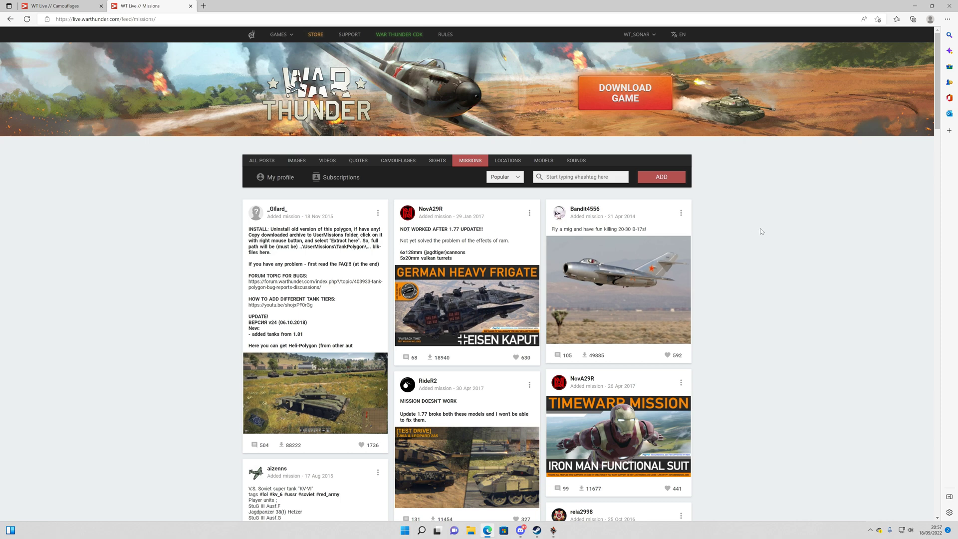
- Browse the popular missions feed to see which user missions are offered
scroll(744, 280, down, 1)
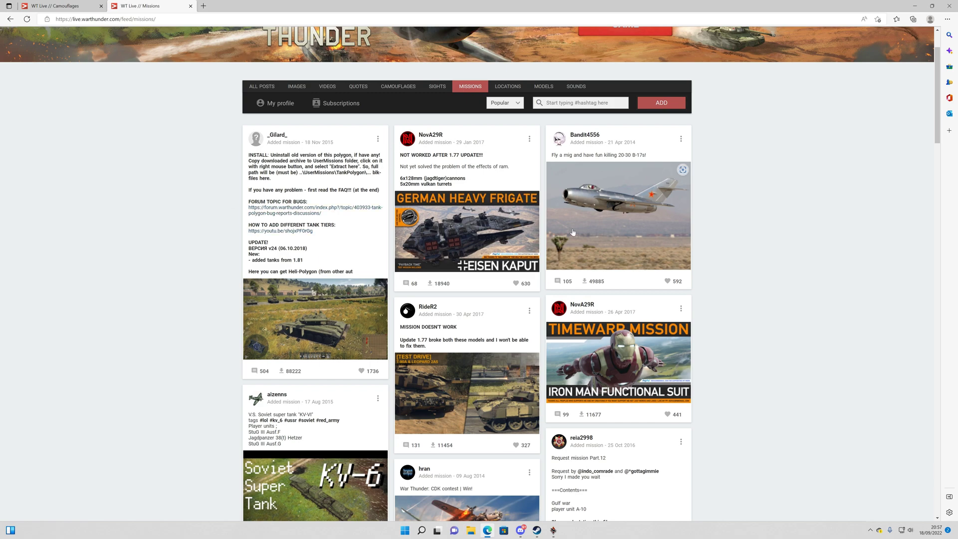
scroll(781, 268, down, 3)
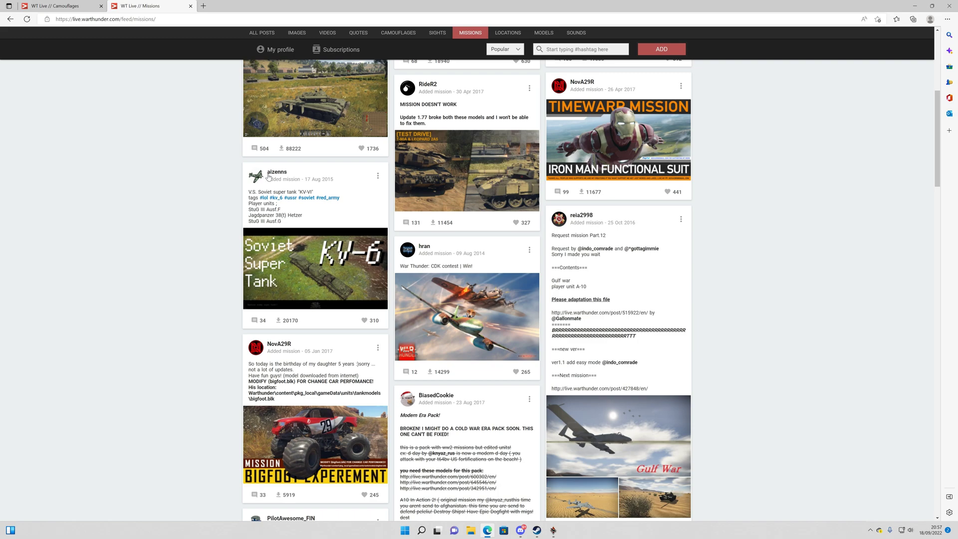
scroll(718, 299, down, 3)
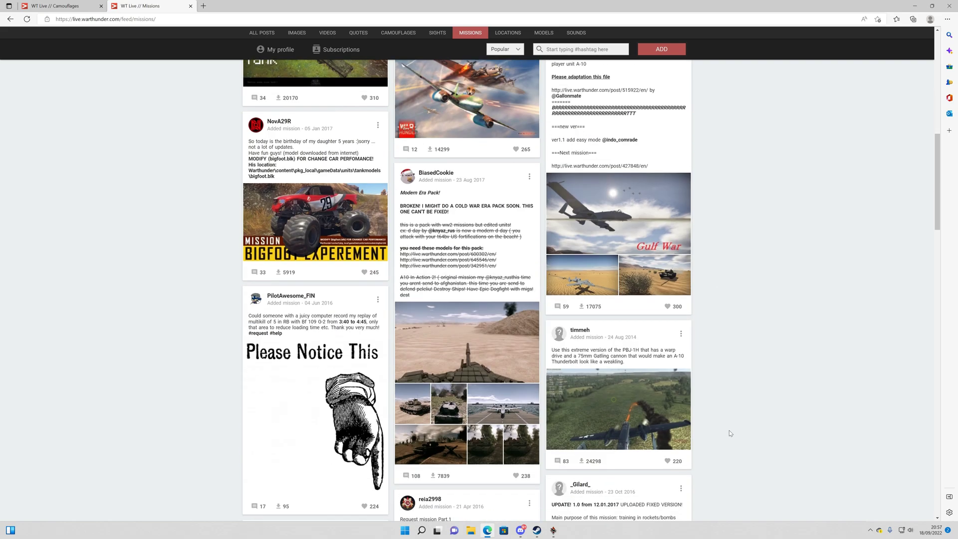
scroll(728, 430, down, 3)
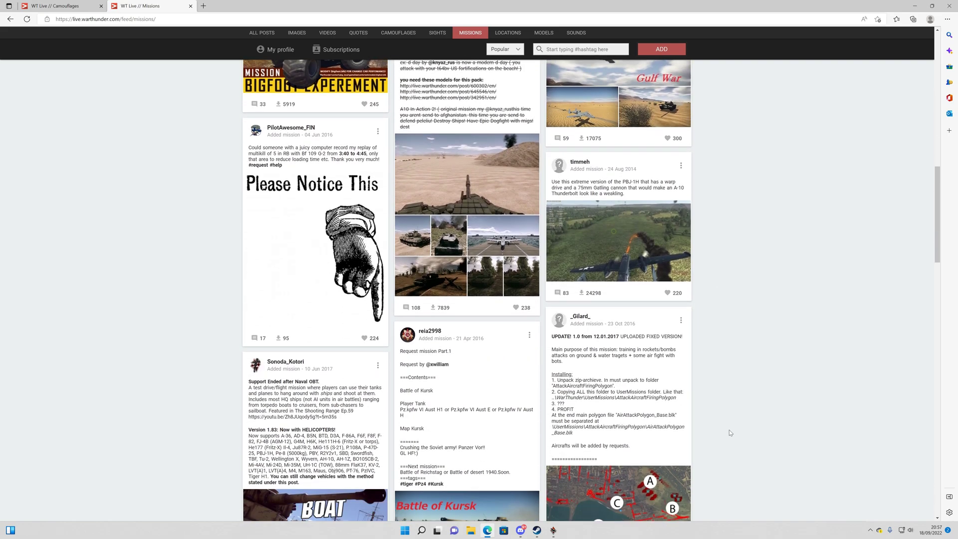
scroll(729, 430, down, 5)
scroll(729, 430, up, 10)
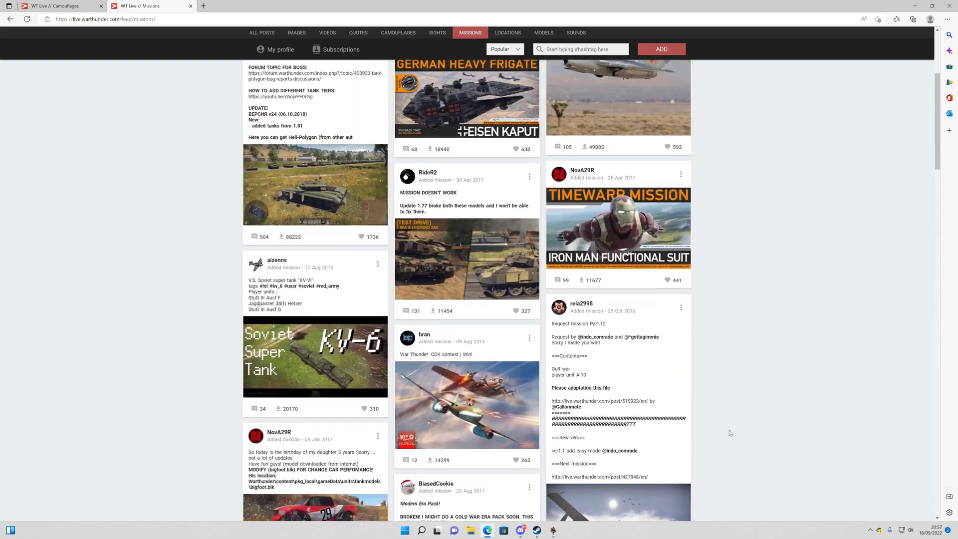
scroll(729, 430, up, 4)
- Sort the missions by Most downloaded and download the Super torpedo attack mission
click(513, 178)
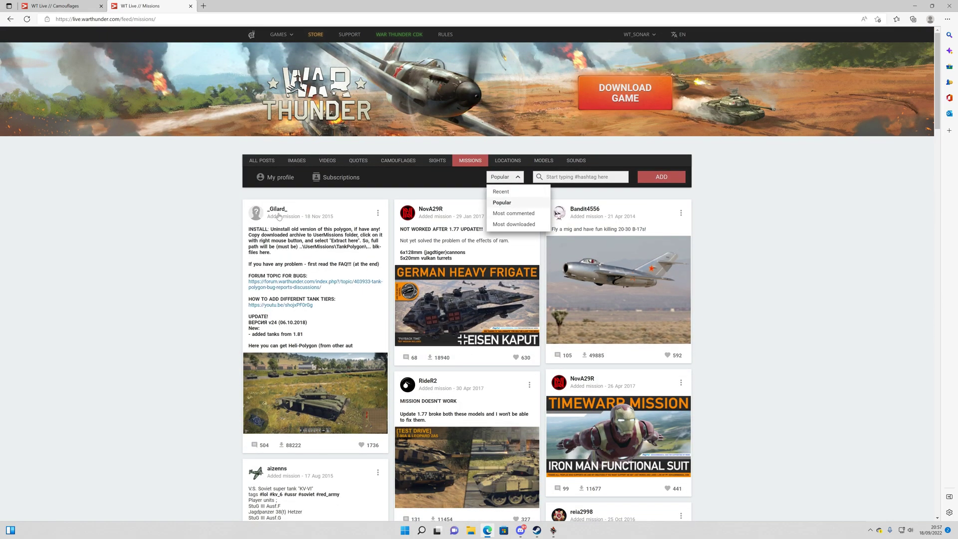
click(518, 225)
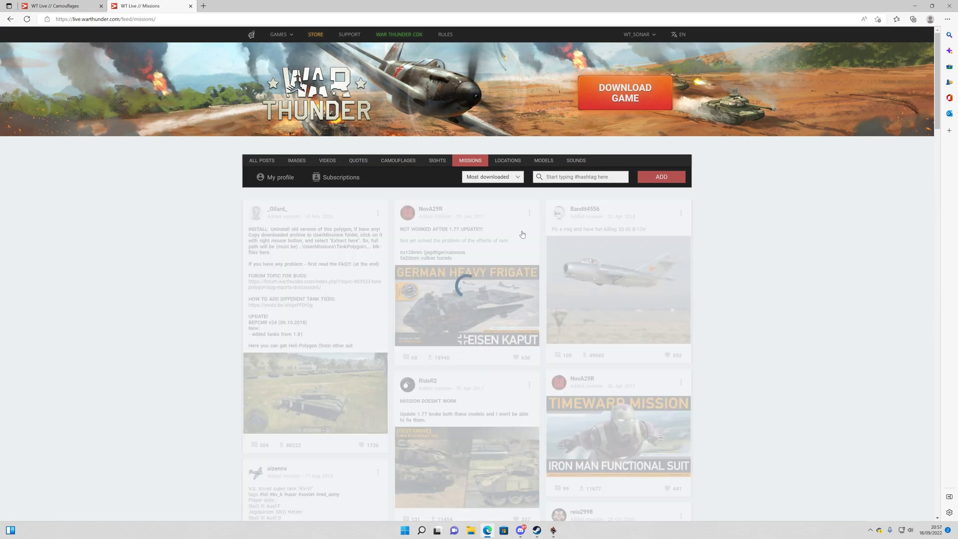
scroll(776, 296, down, 7)
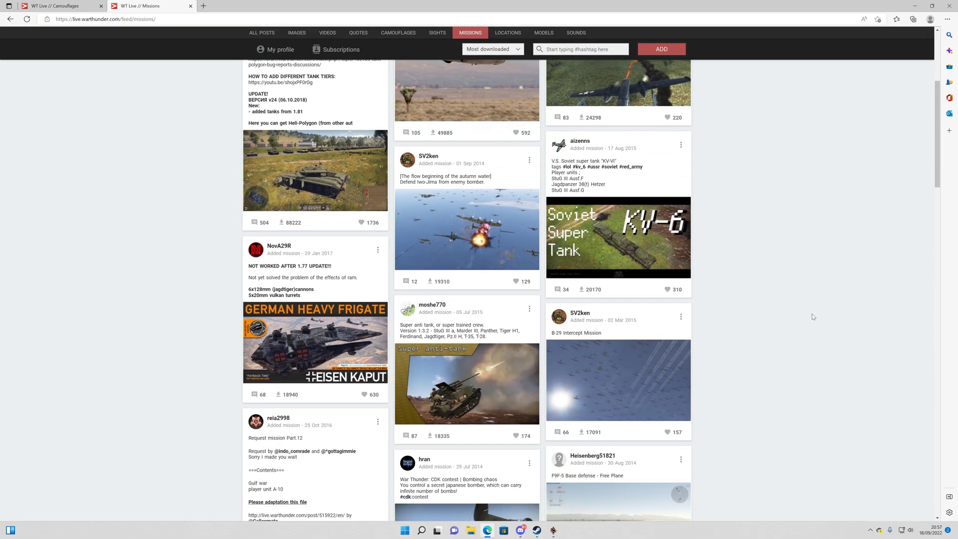
scroll(812, 317, down, 11)
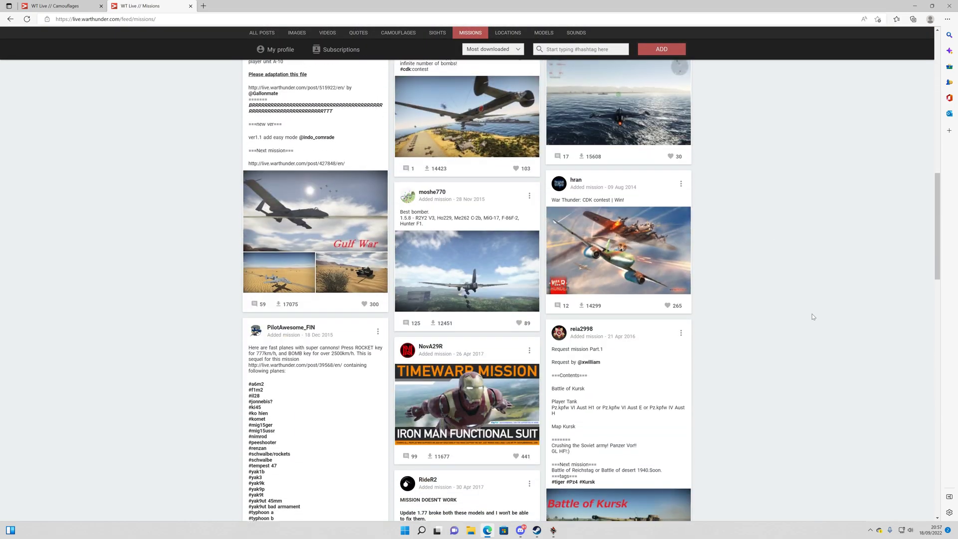
scroll(812, 317, down, 5)
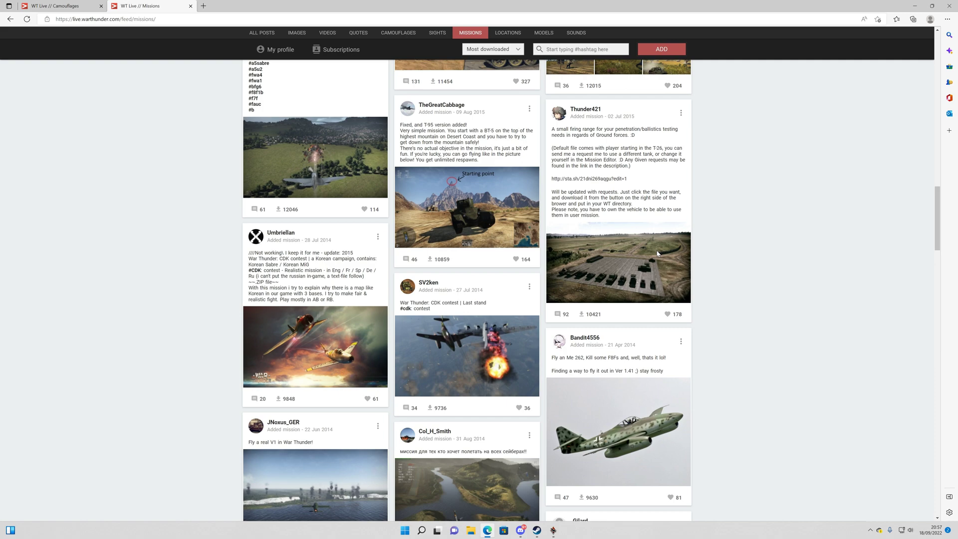
scroll(727, 359, down, 6)
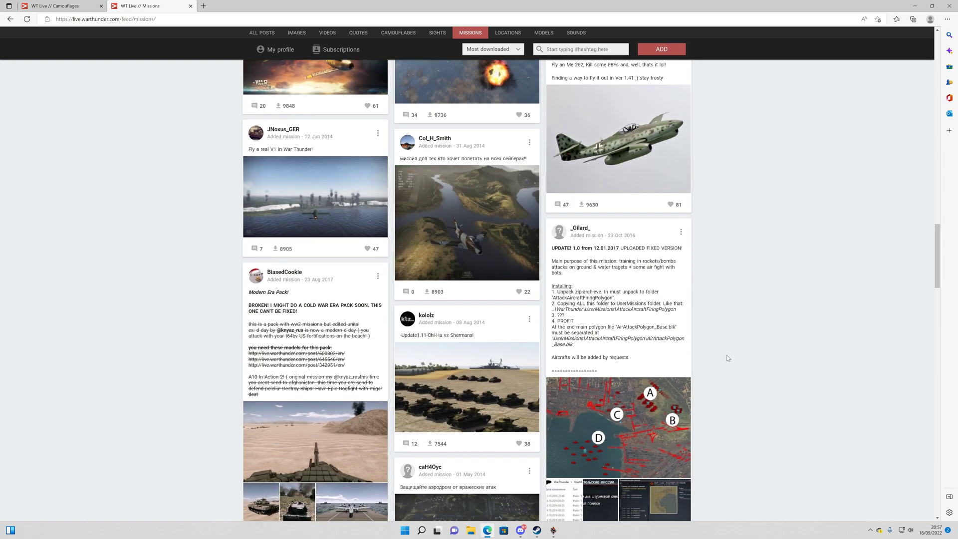
scroll(771, 424, down, 7)
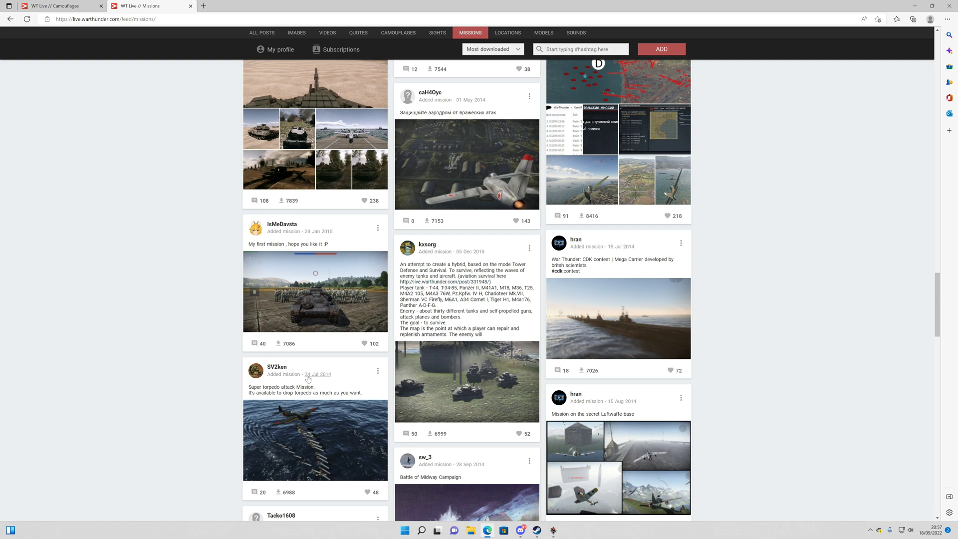
scroll(831, 328, down, 3)
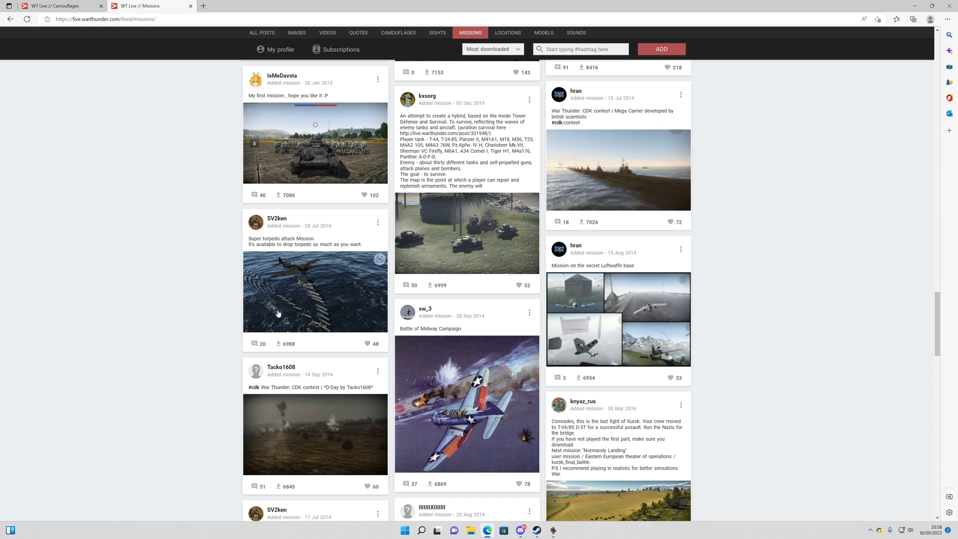
click(287, 344)
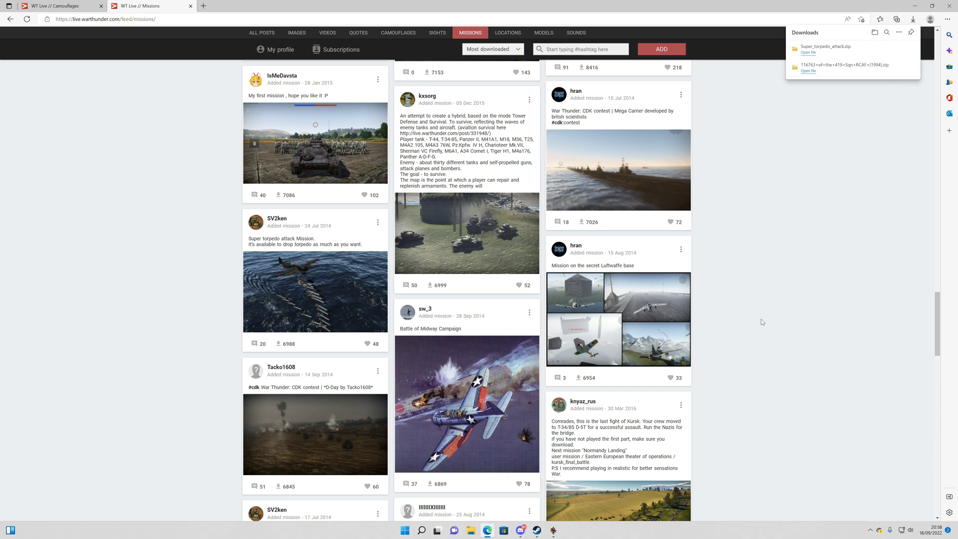
- Open a File Explorer window and the Downloads folder containing Super_torpedo_attack, and arrange the two windows side by side
click(471, 530)
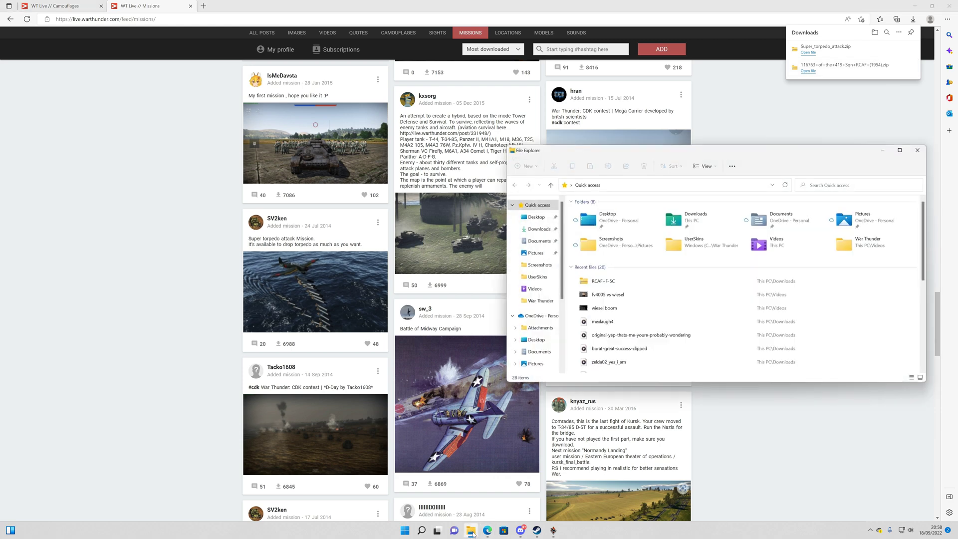
click(890, 52)
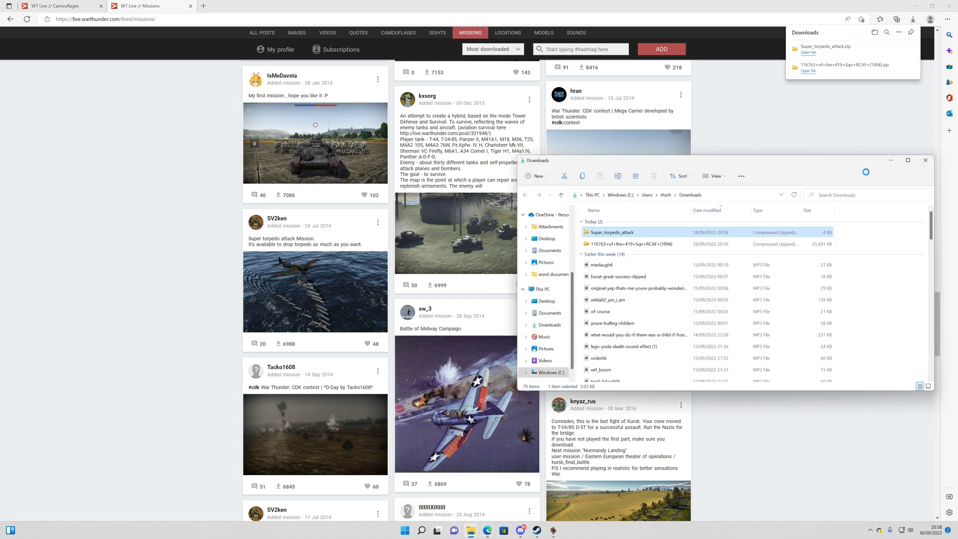
drag(735, 164, 800, 148)
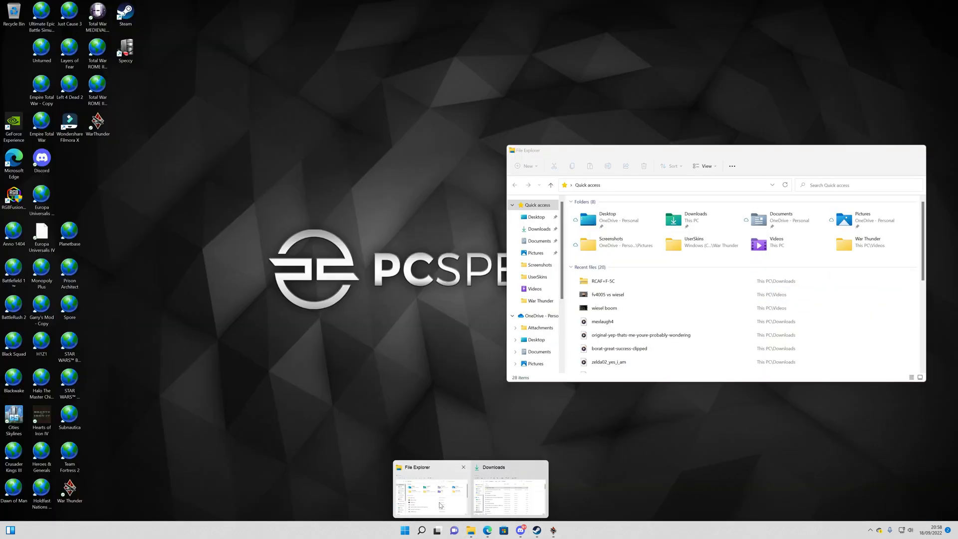
click(414, 479)
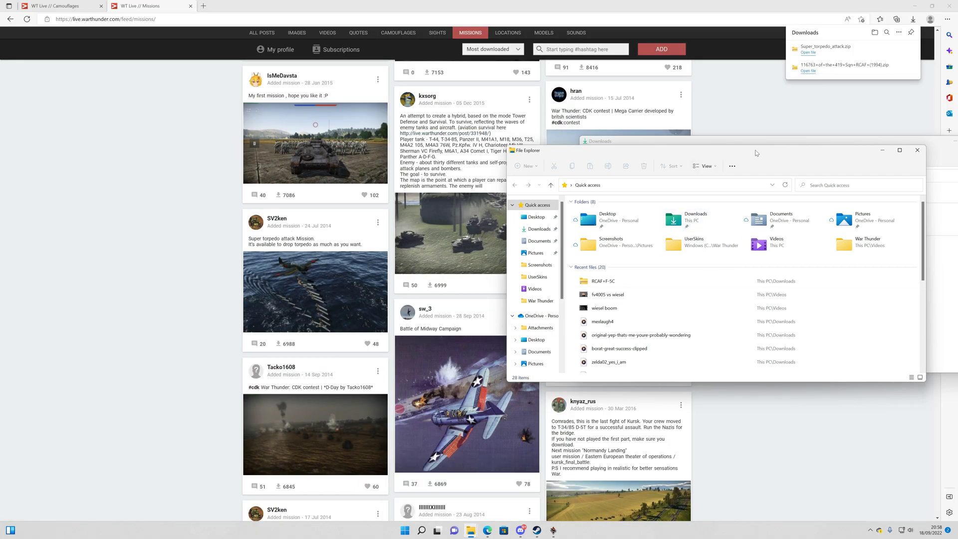
drag(699, 151, 248, 105)
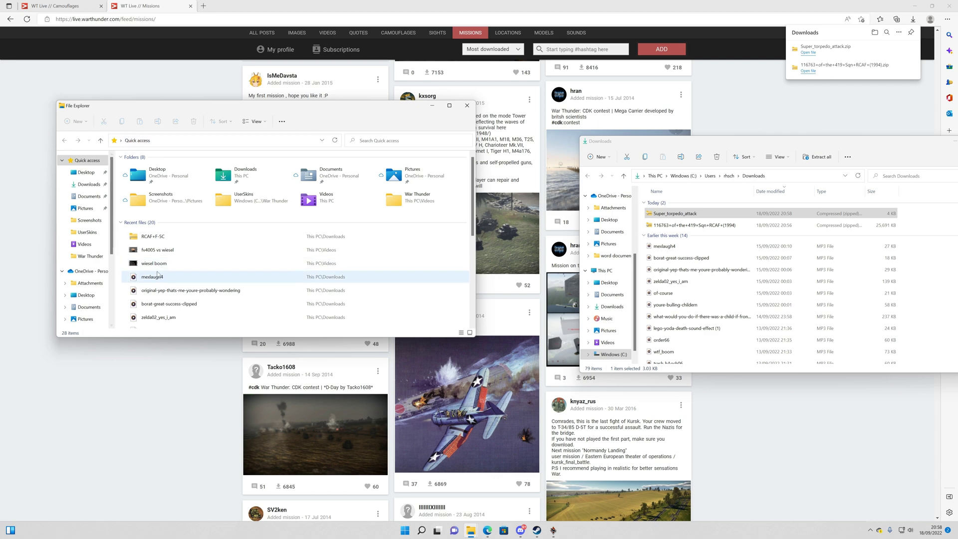
- Open Windows (C:) > Program Files (x86) > Steam > steamapps > common > War Thunder in the second File Explorer window and enlarge that window
click(89, 184)
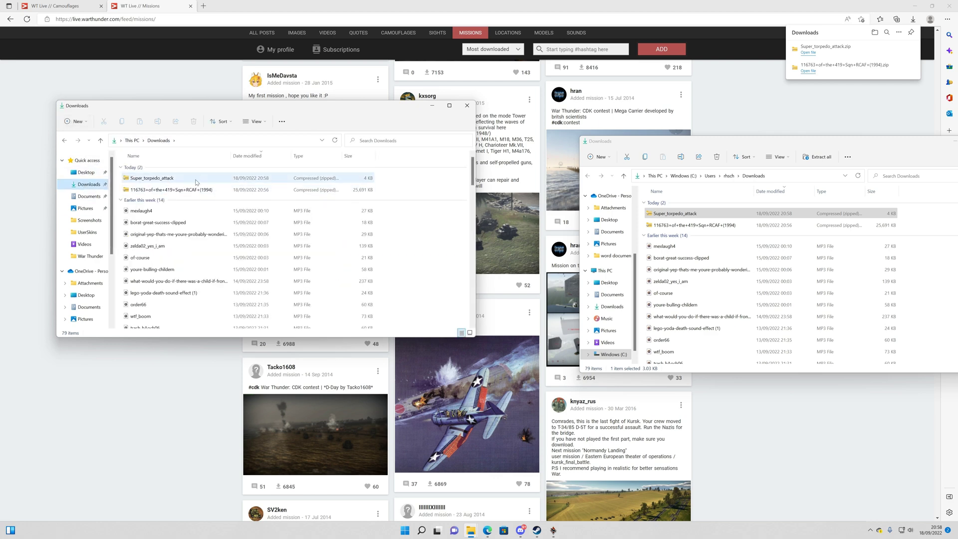
scroll(82, 248, down, 4)
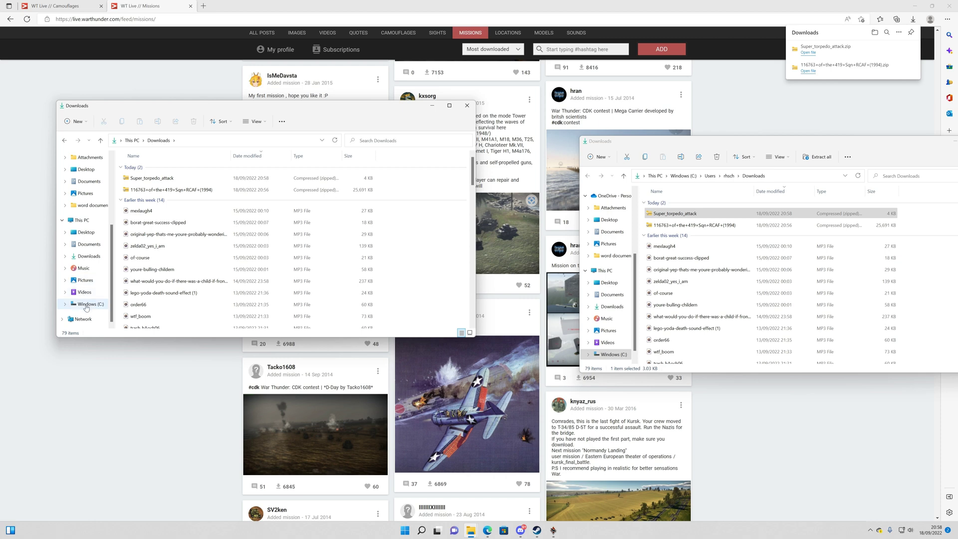
click(86, 305)
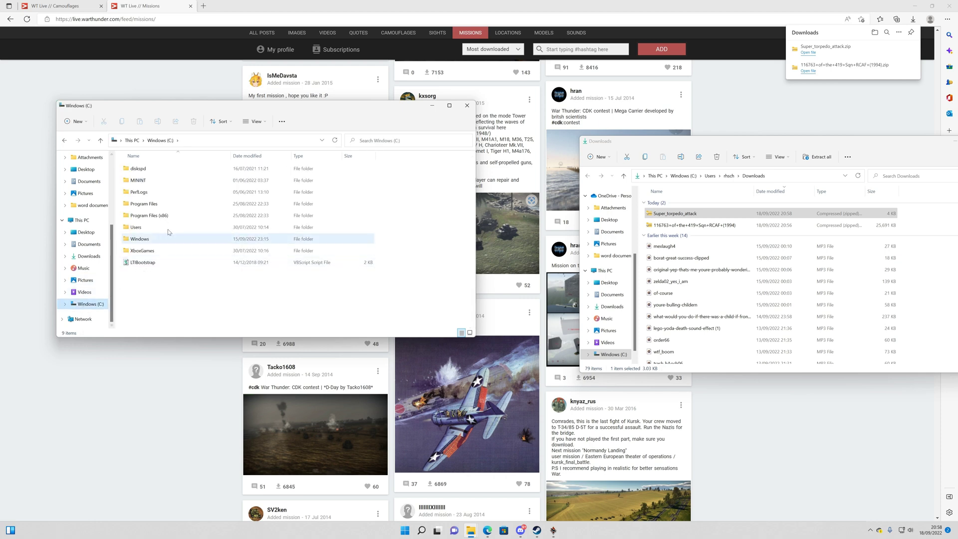
double_click(197, 216)
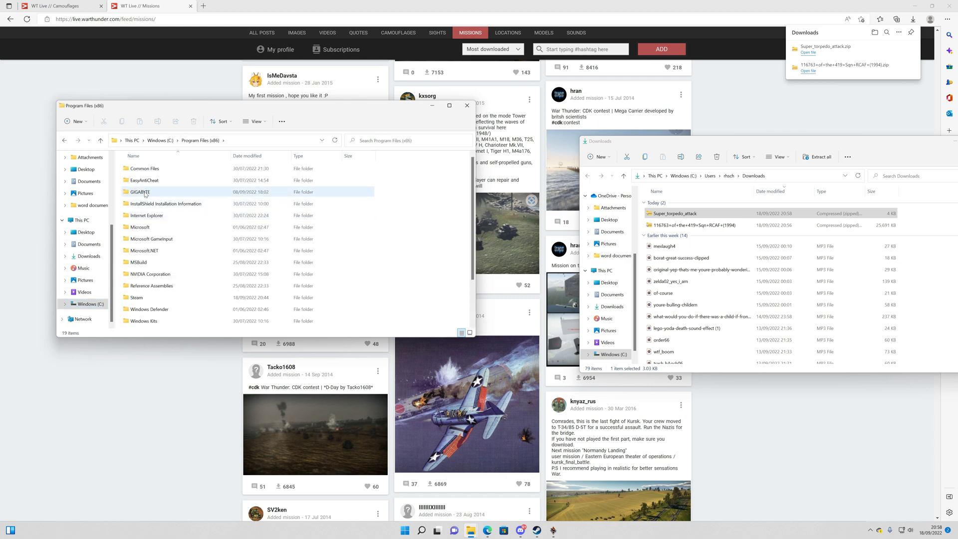
scroll(162, 203, down, 2)
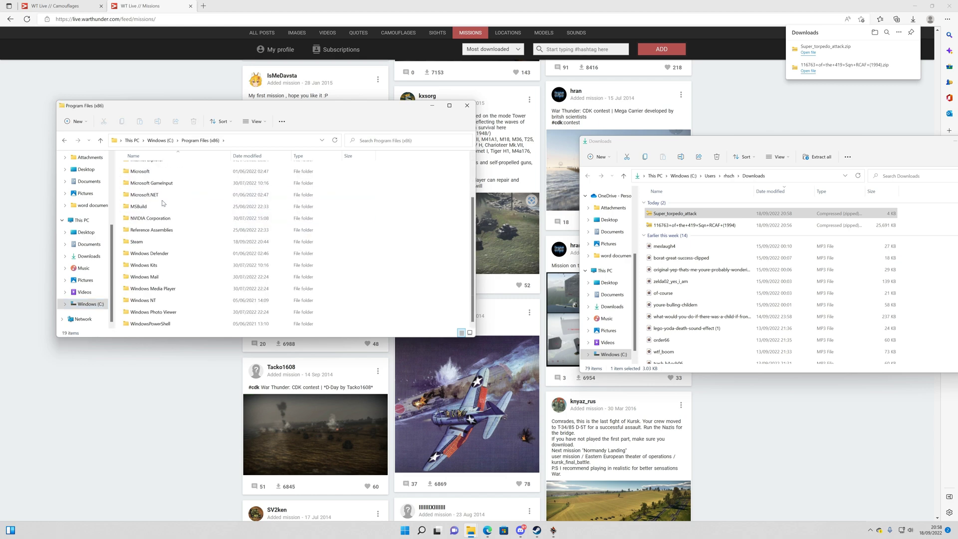
double_click(135, 242)
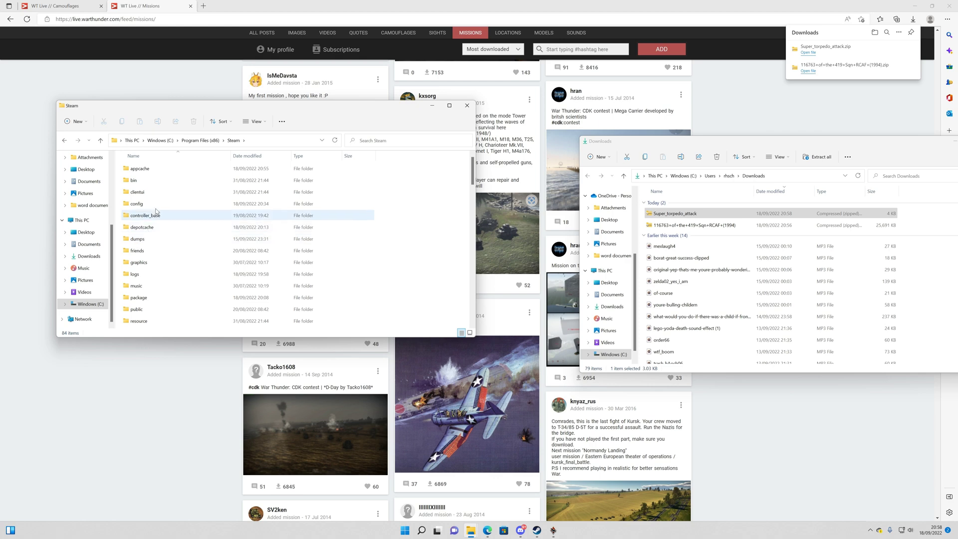
scroll(157, 240, down, 1)
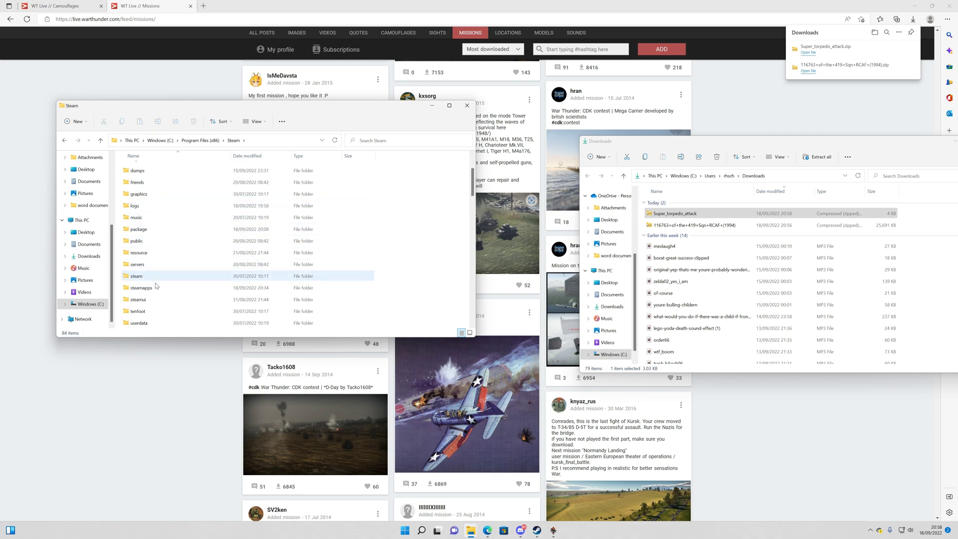
double_click(284, 290)
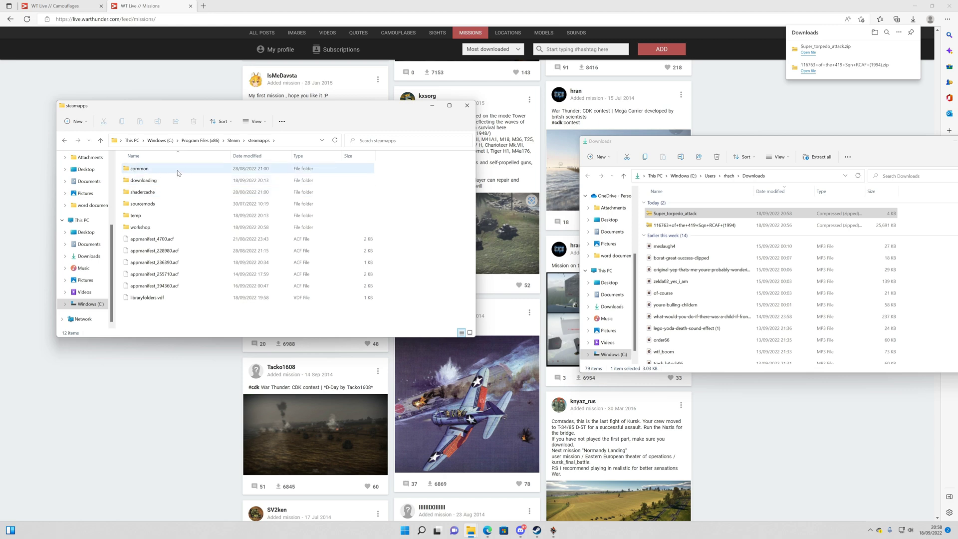
double_click(178, 173)
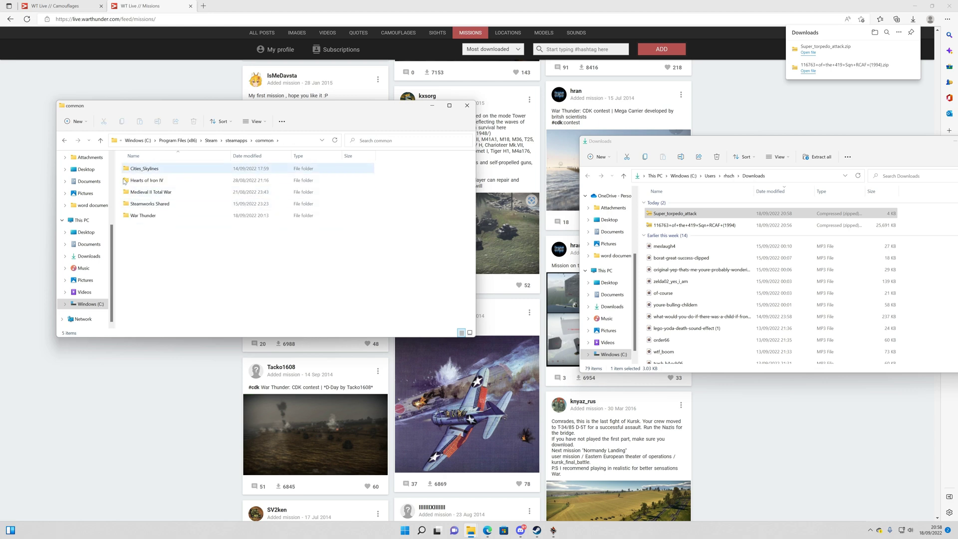
double_click(138, 216)
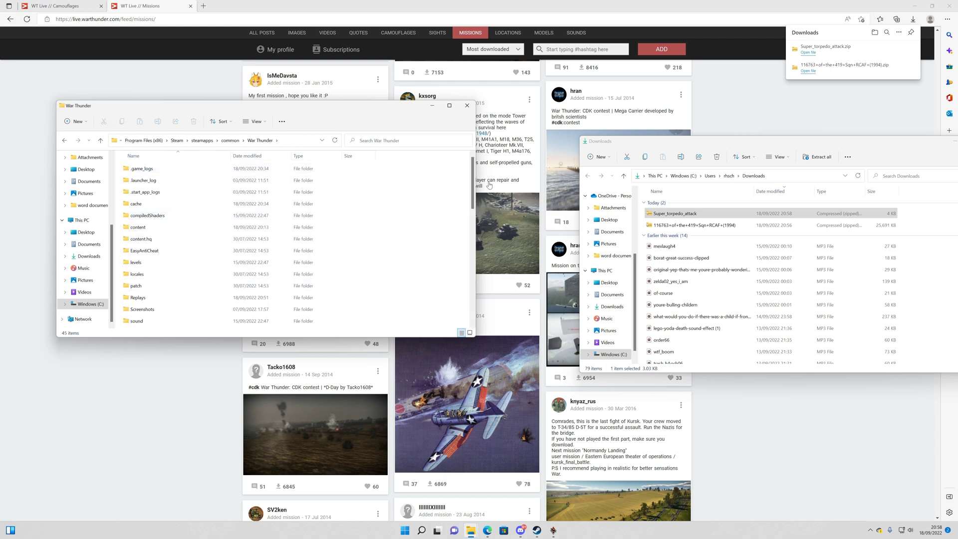
mouse_move(473, 174)
mouse_down()
mouse_move(474, 234)
mouse_move(474, 175)
mouse_up()
drag(477, 101, 582, 68)
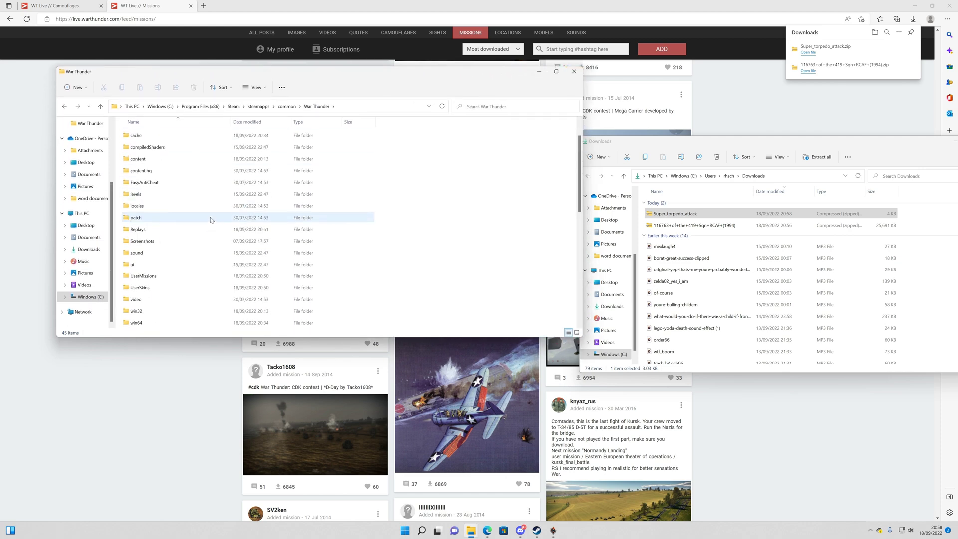
- Move the 116763+of+the+419+Sqn+RCAF+(1994) zip from Downloads into the UserSkins folder and the Super_torpedo_attack zip into UserMissions
scroll(210, 220, down, 2)
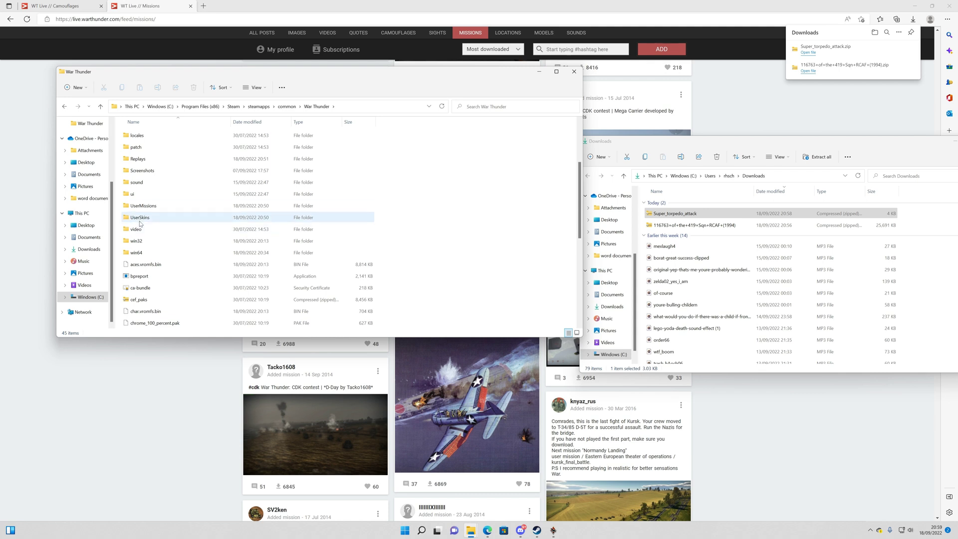
click(686, 226)
drag(685, 228, 188, 218)
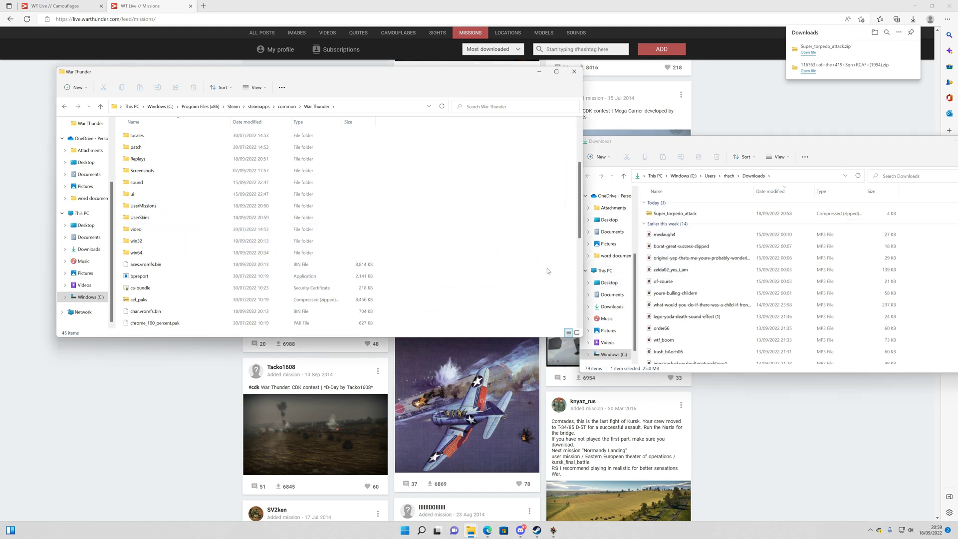
drag(707, 214, 188, 210)
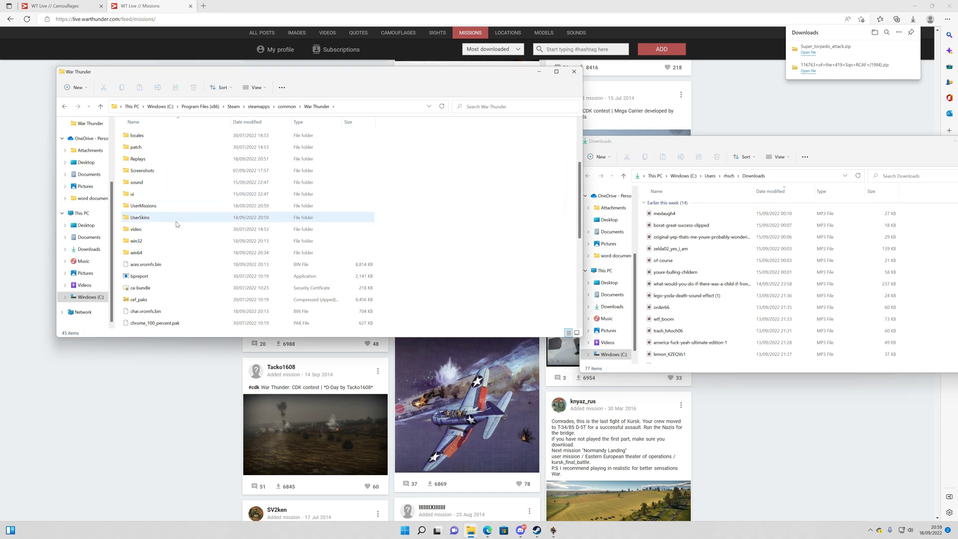
- Extract the 116763+of+the+419+Sqn+RCAF+(1994) zip inside the UserSkins folder, check the extracted folder there and put its window away
double_click(175, 223)
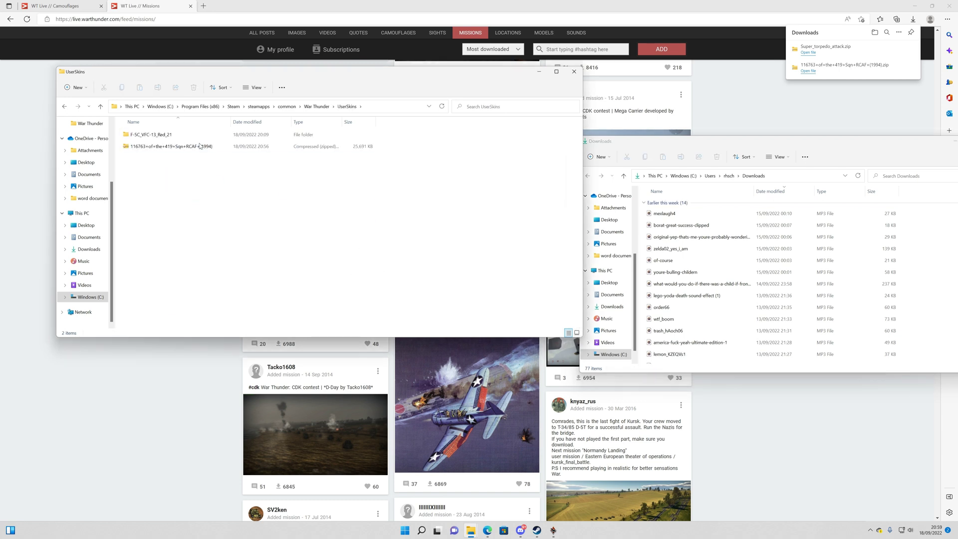
click(199, 145)
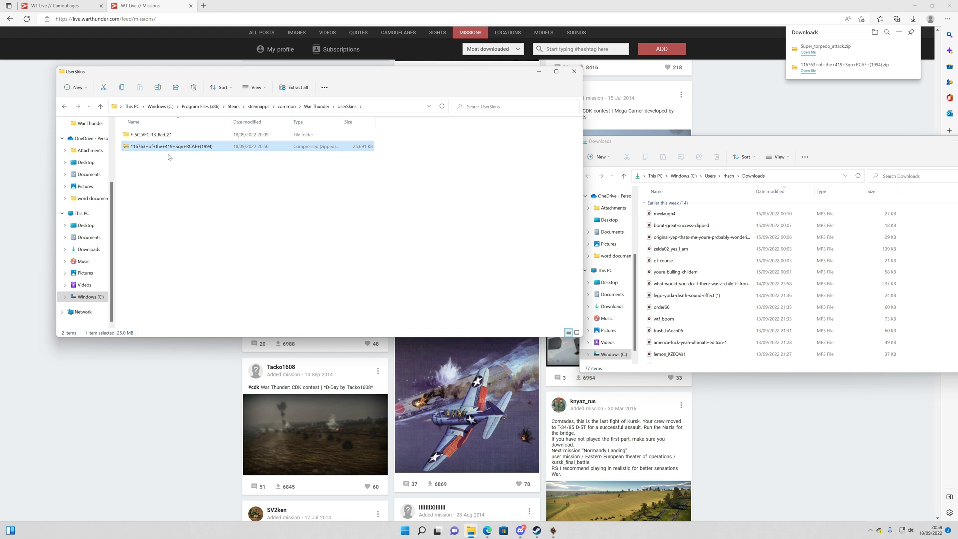
right_click(286, 150)
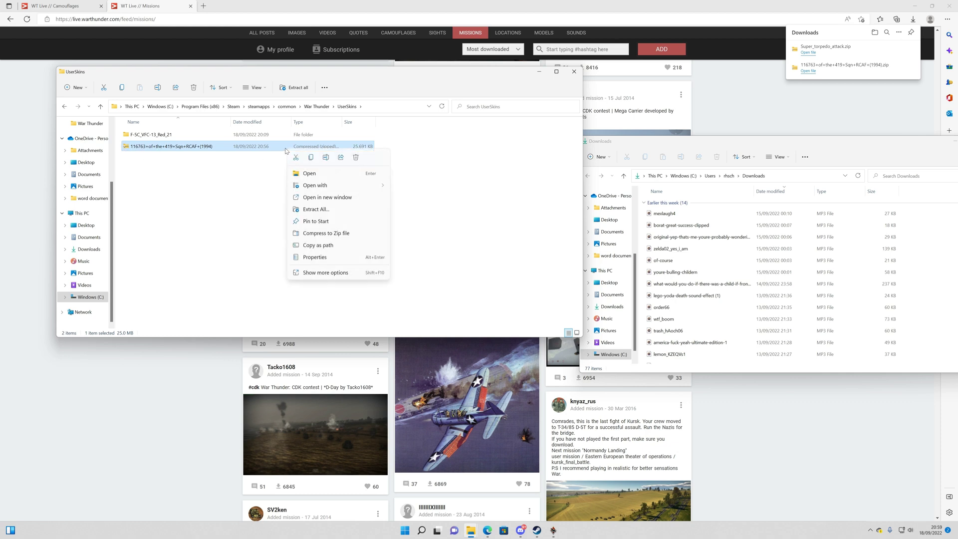
click(322, 209)
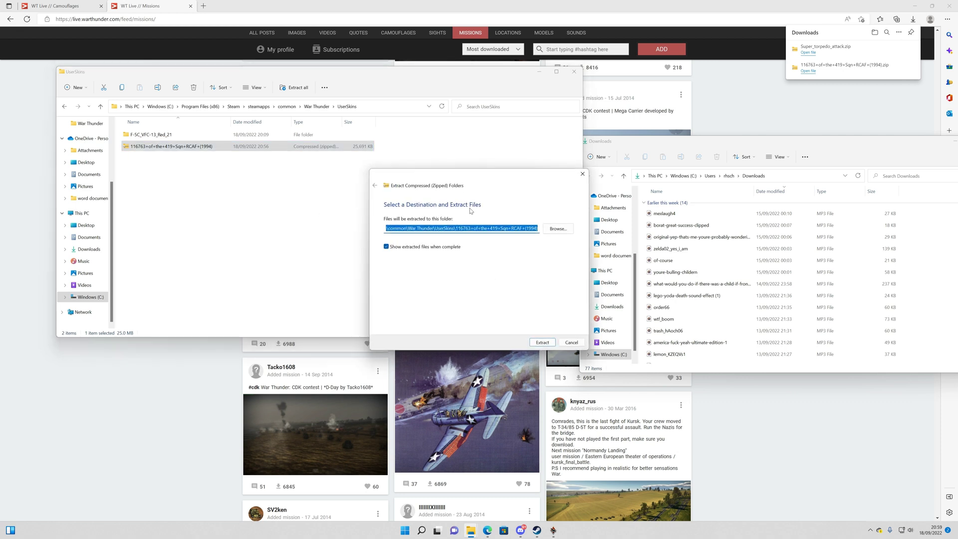
click(542, 342)
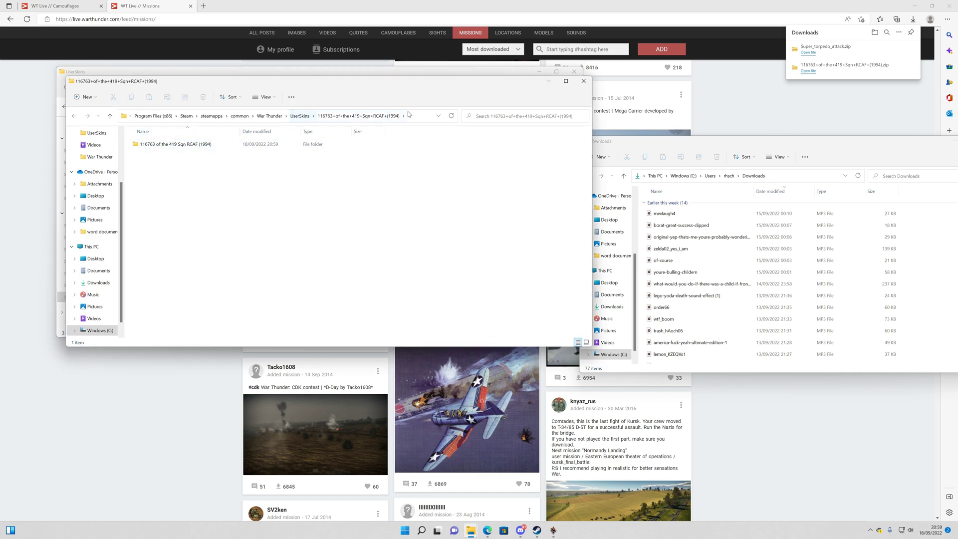
click(299, 116)
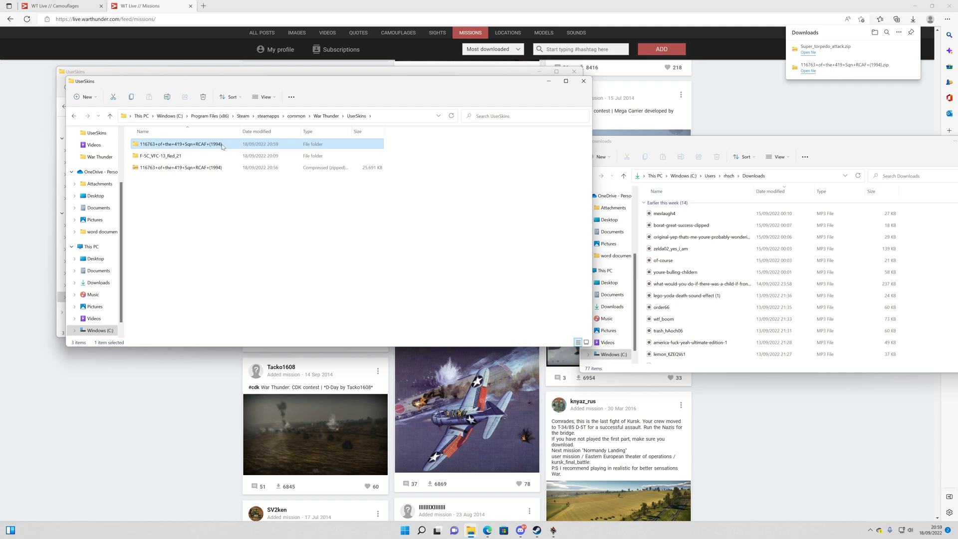
click(548, 81)
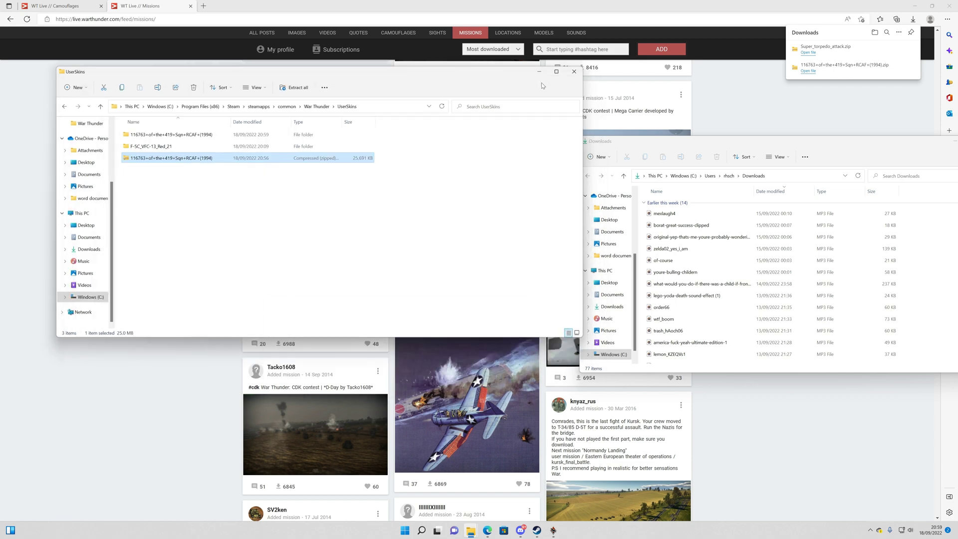
- Extract the Super_torpedo_attack zip inside War Thunder's UserMissions folder, check the extracted folder and close both File Explorer windows
click(316, 106)
double_click(184, 310)
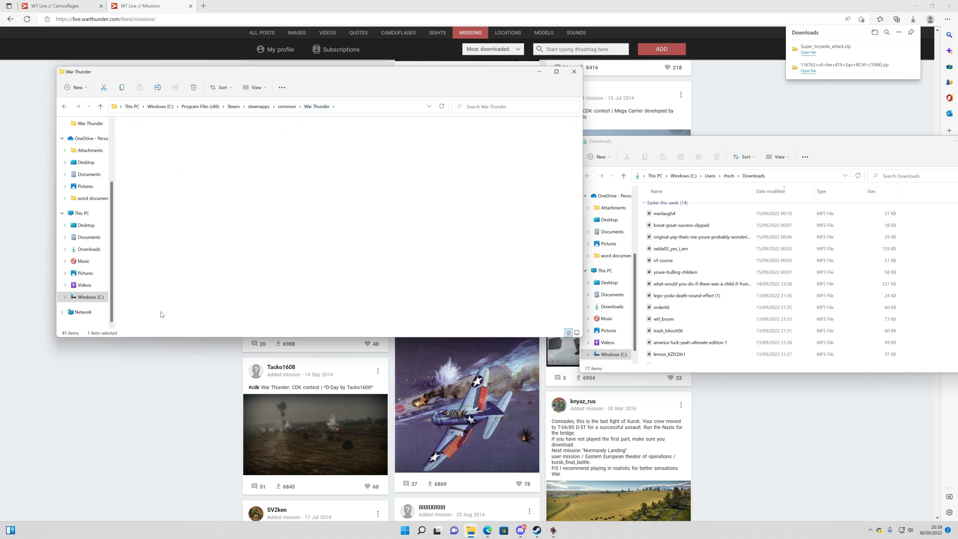
right_click(166, 135)
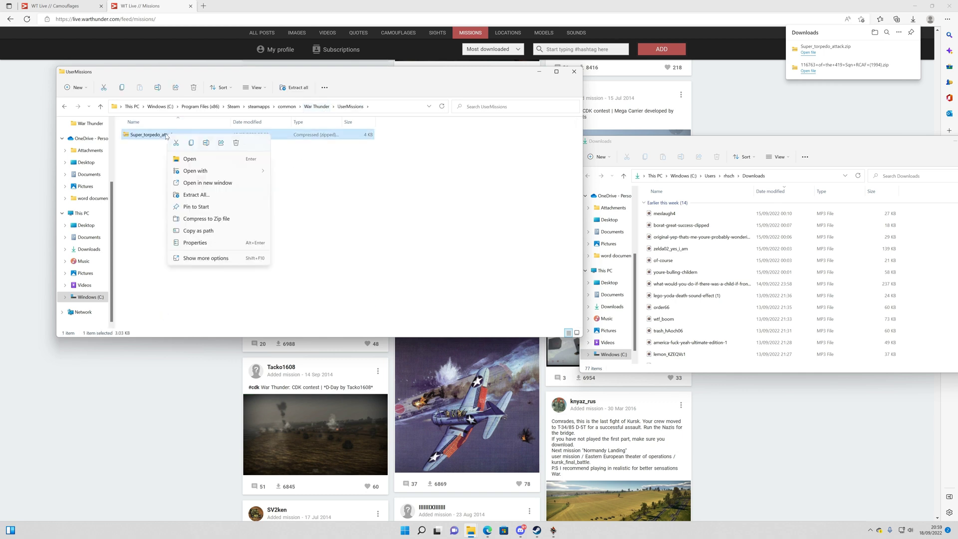
click(195, 194)
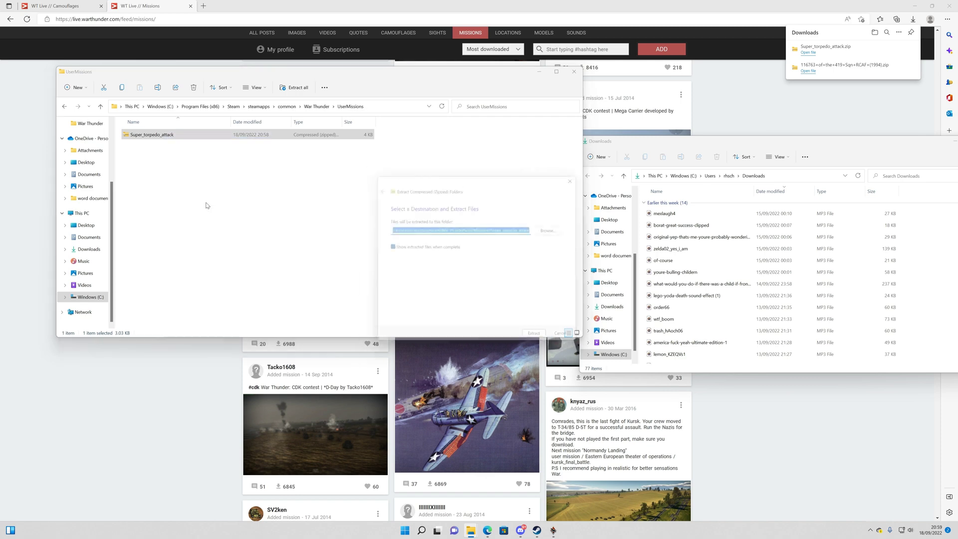
click(551, 345)
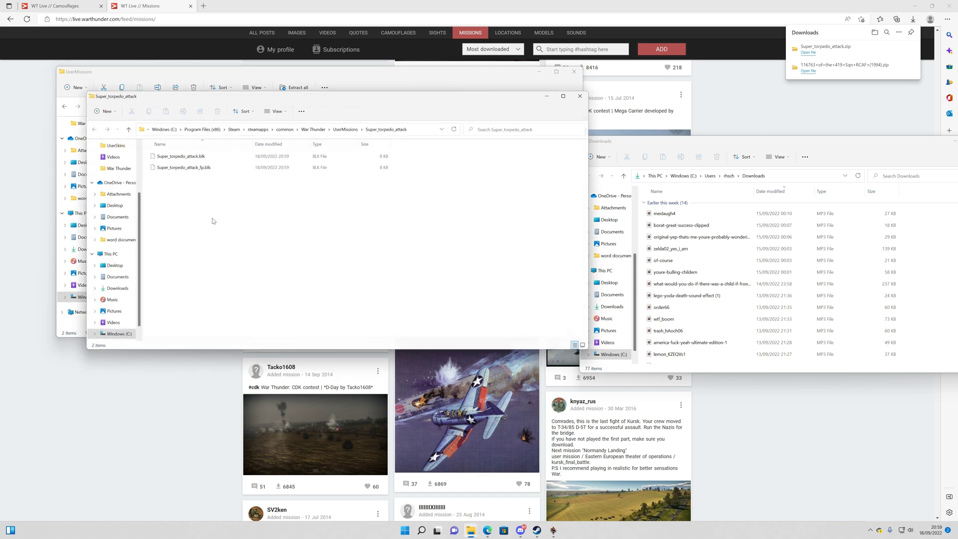
click(350, 126)
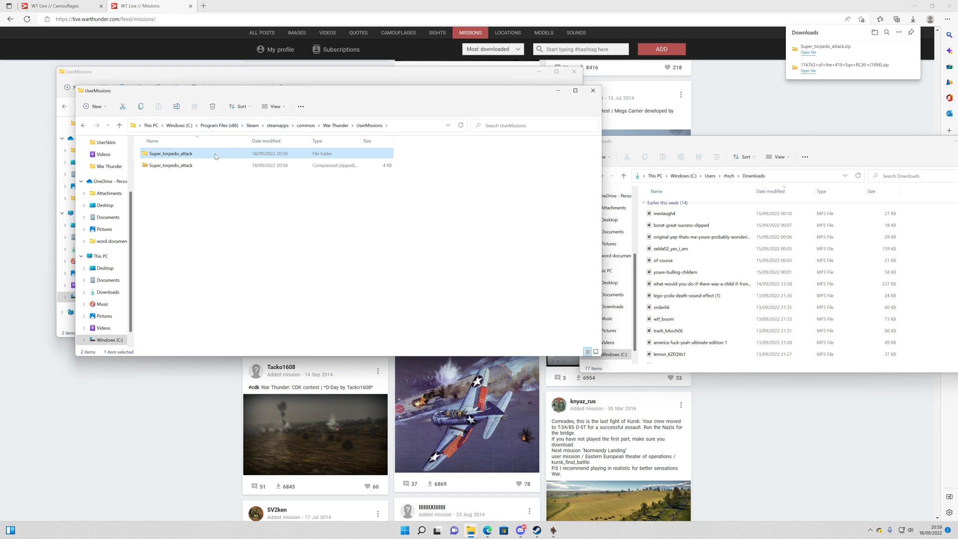
click(593, 91)
click(575, 71)
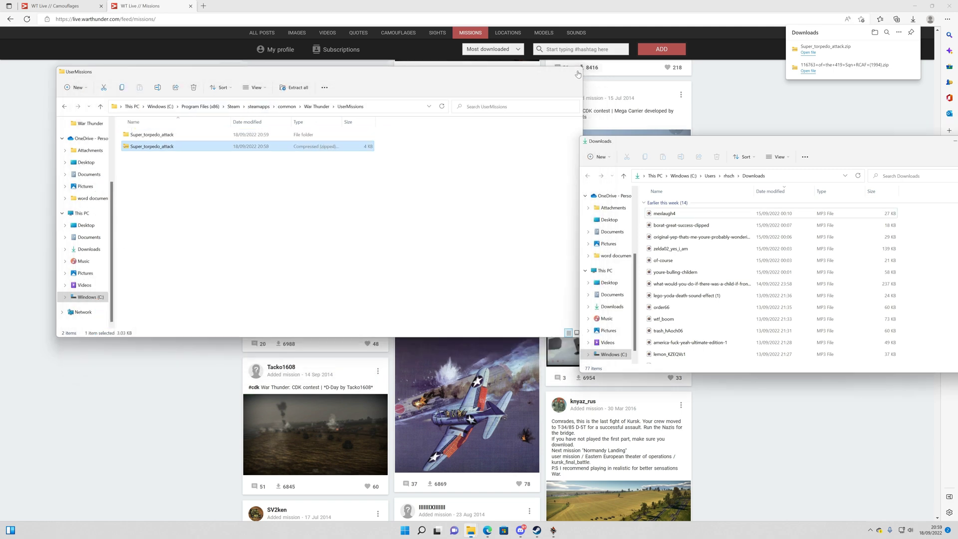
- Switch to War Thunder, leave the Steam overlay and close the User Missions window to get back to the hangar
click(553, 530)
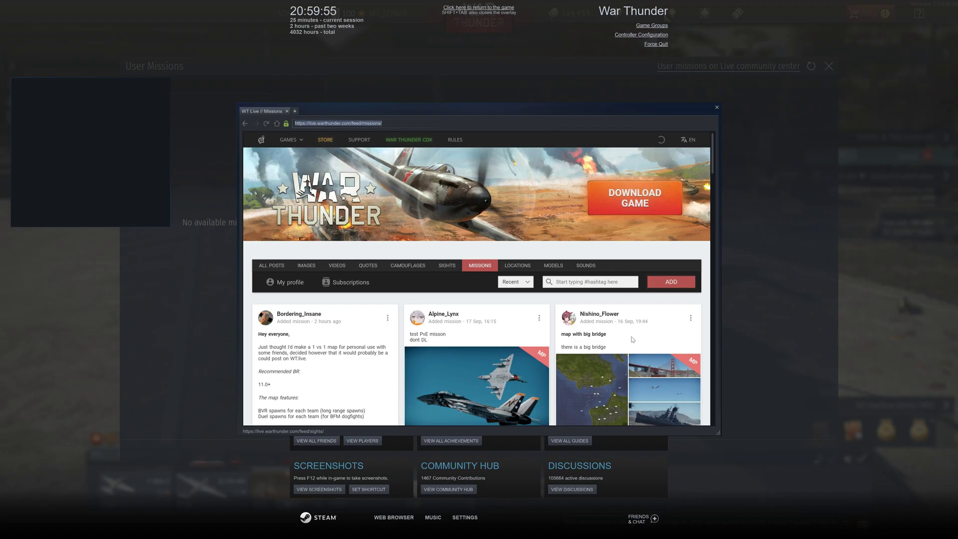
key(shift+Tab)
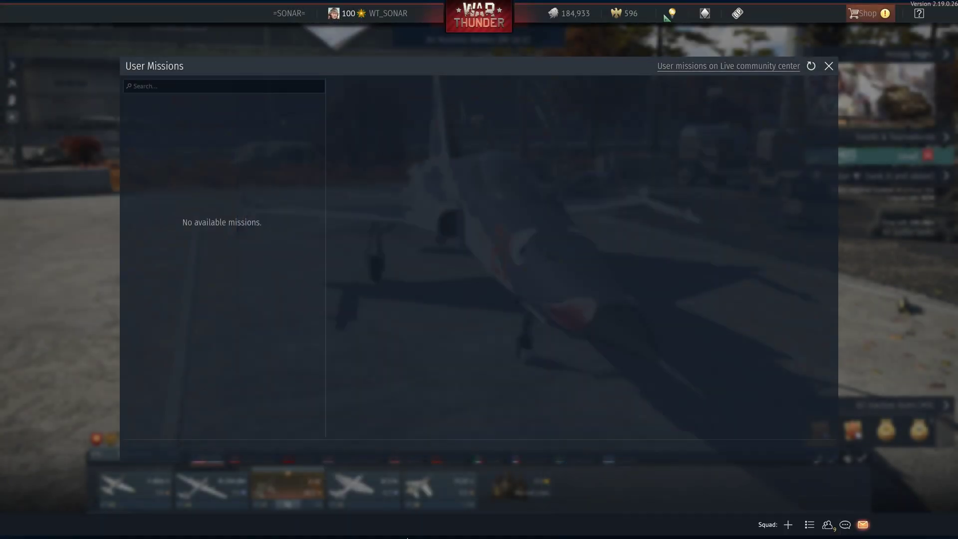
click(828, 65)
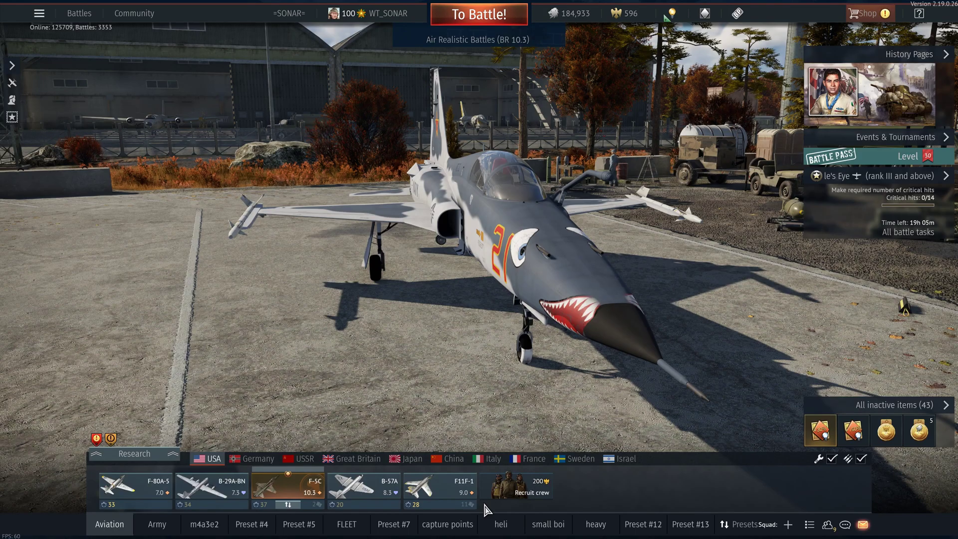
- Apply the user skin 116763+of+the+419+Sqn+RCAF+(1994) in the F-5C's customization, return to the hangar and inspect the aircraft from several sides
click(309, 495)
click(281, 416)
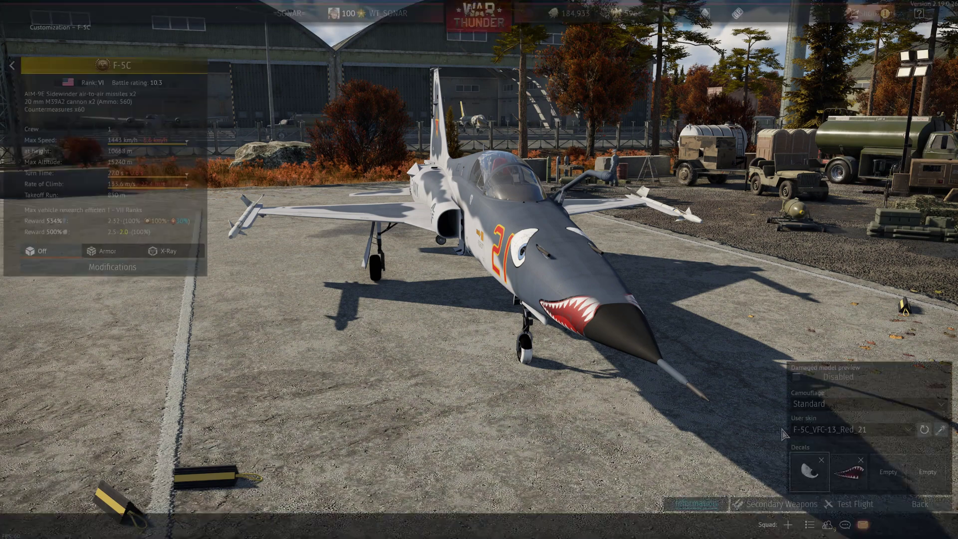
click(838, 429)
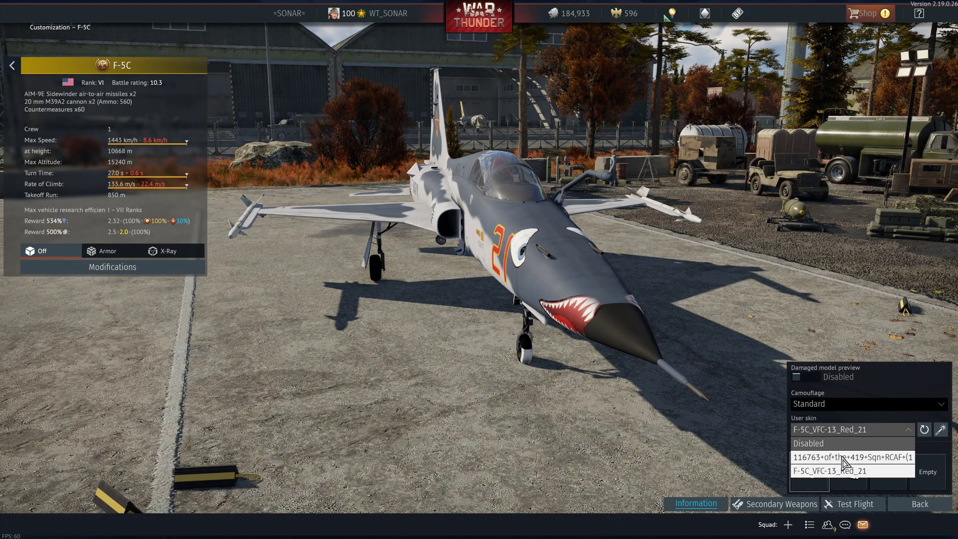
click(840, 456)
drag(369, 249, 547, 347)
click(944, 509)
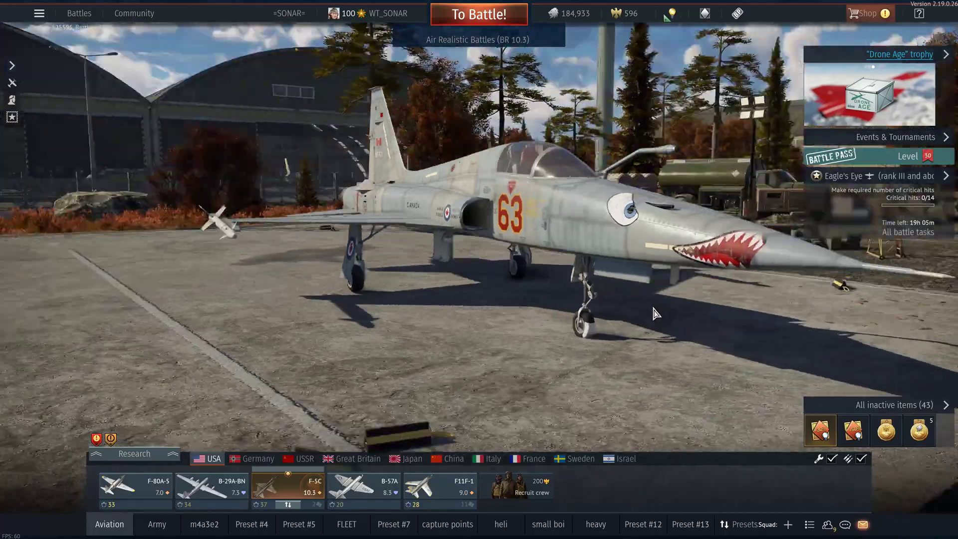
drag(653, 307, 677, 322)
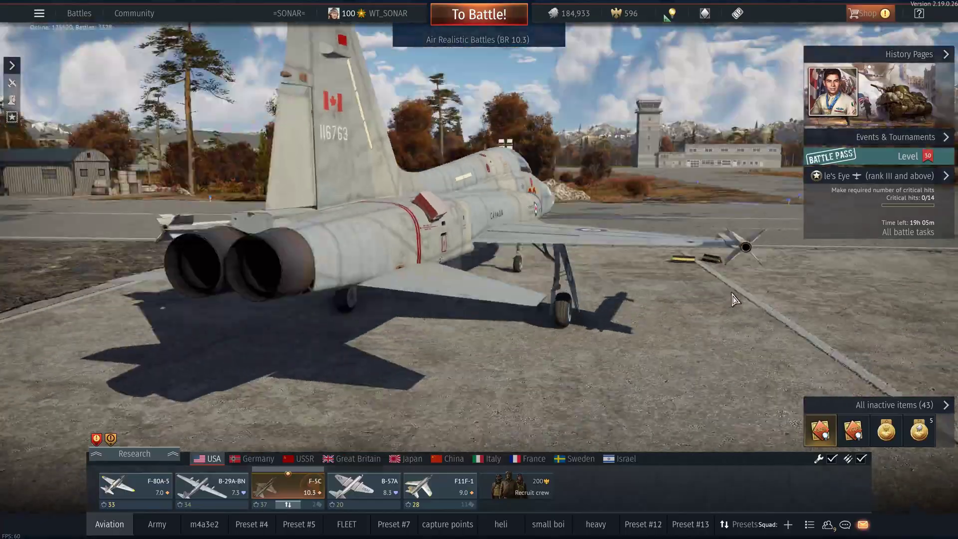
mouse_move(731, 293)
mouse_down()
mouse_move(778, 289)
mouse_move(718, 297)
mouse_up()
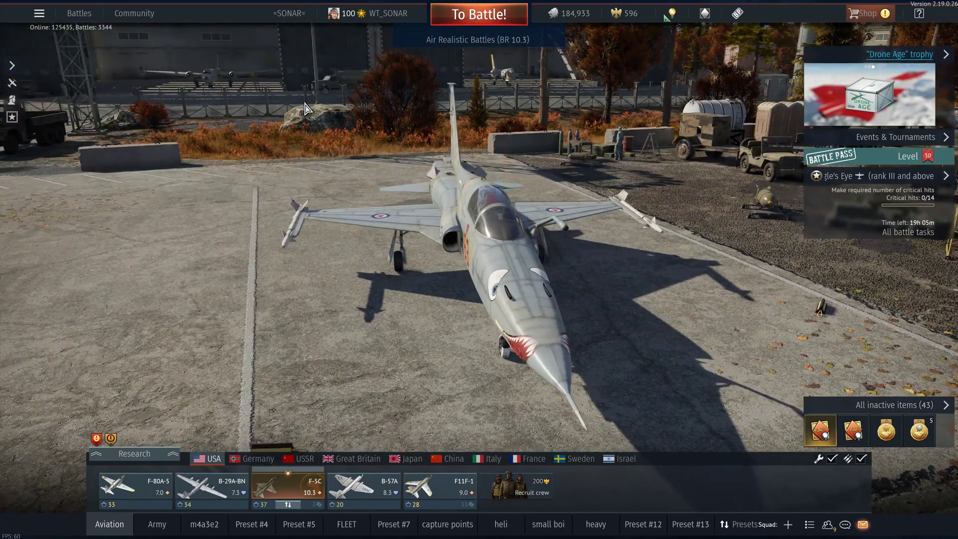
- Open the user missions and start the missions/Super_torpedo_attack mission
mouse_move(81, 16)
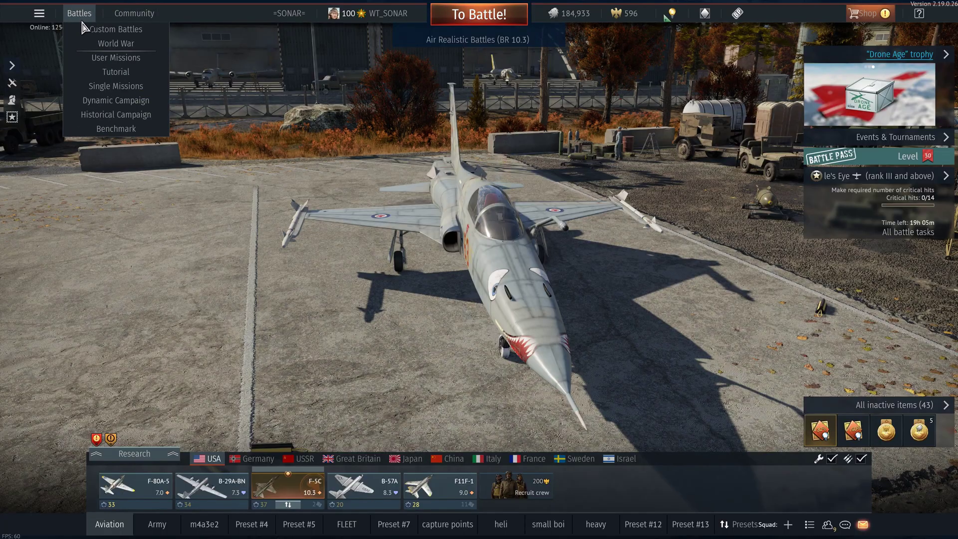
click(115, 58)
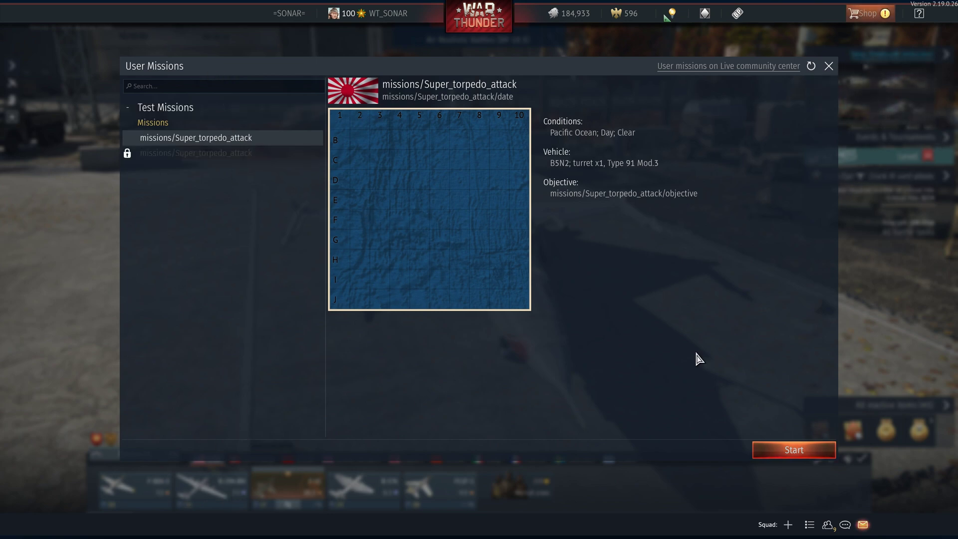
click(780, 452)
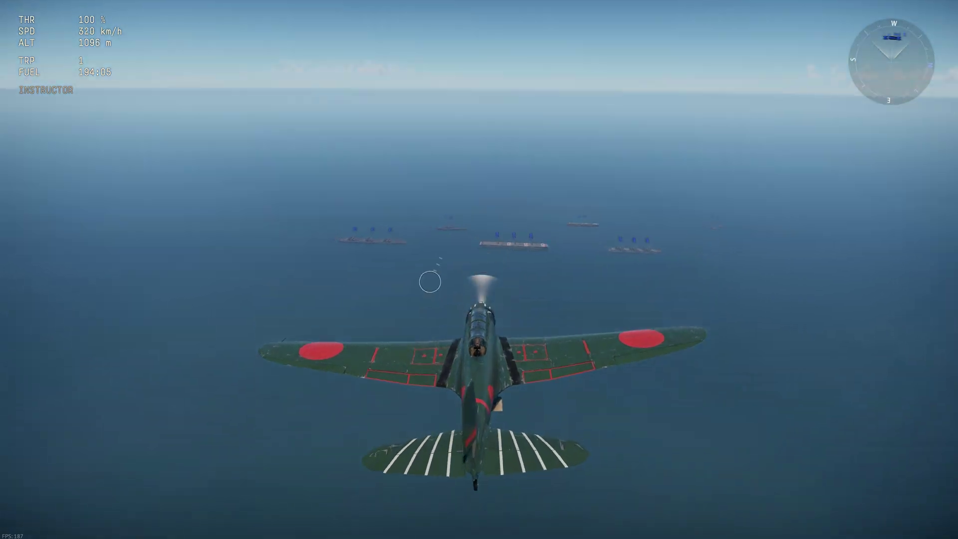
- Turn and dive the B5N2 over the sea while repeatedly releasing torpedoes from high altitude
mouse_move(868, 301)
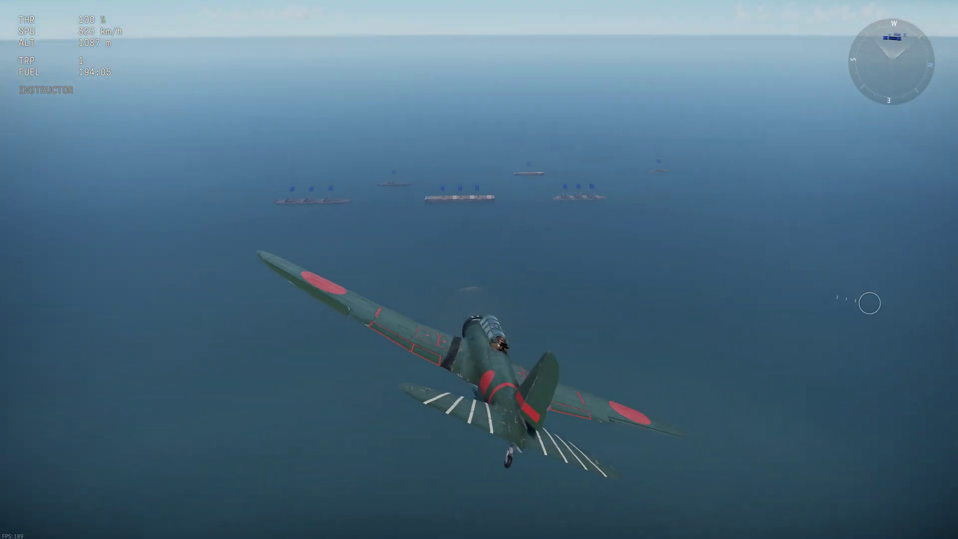
key(space)
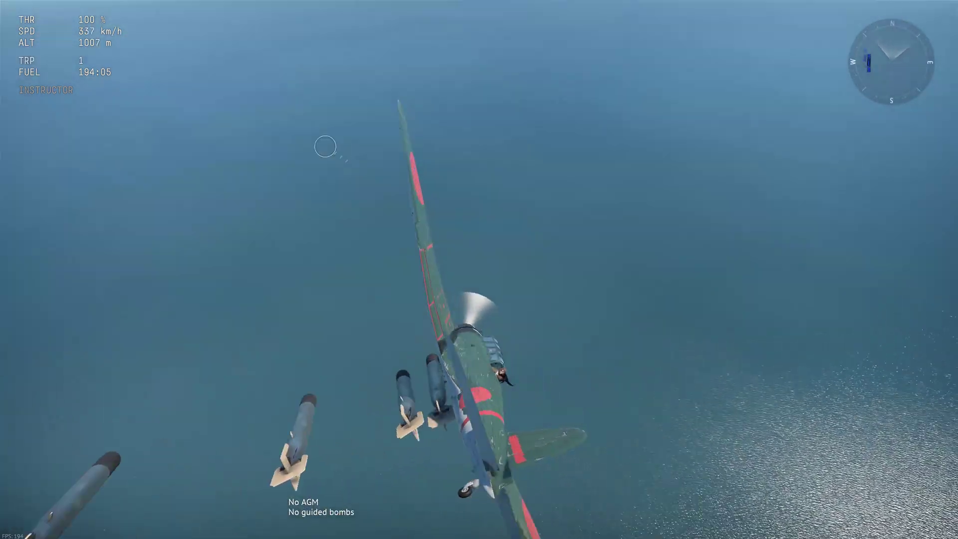
key(space)
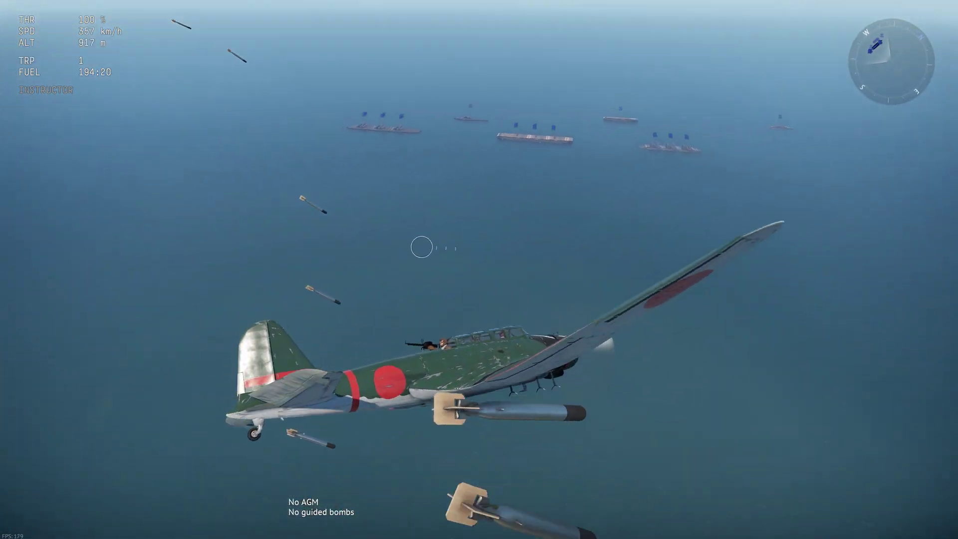
key(space)
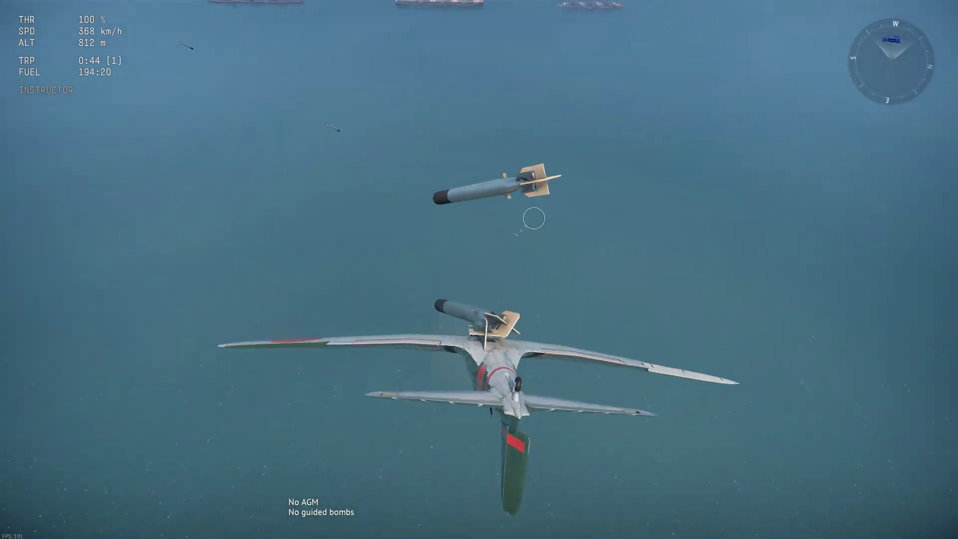
key(space)
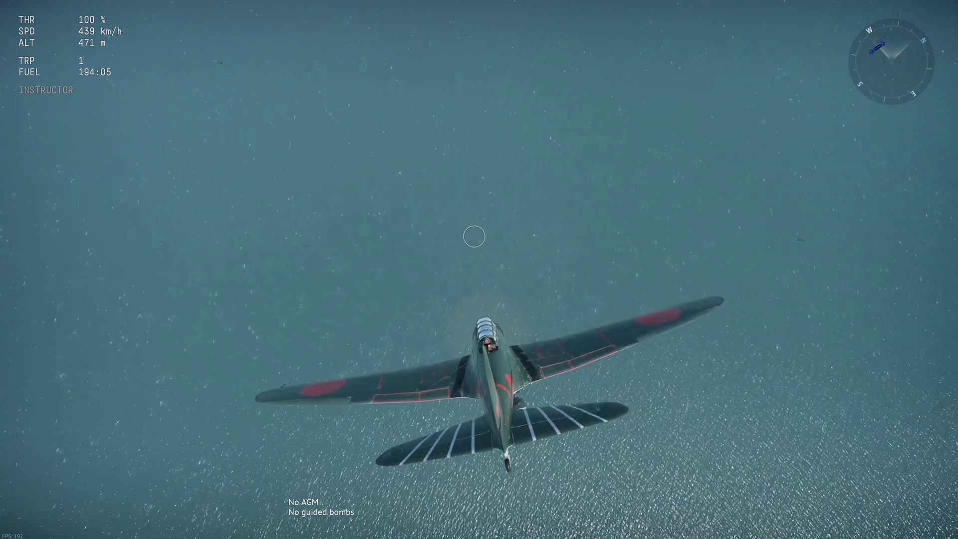
- Fly the B5N2 low over the water towards the enemy ships, release a series of torpedoes and look around the aircraft
mouse_move(479, 179)
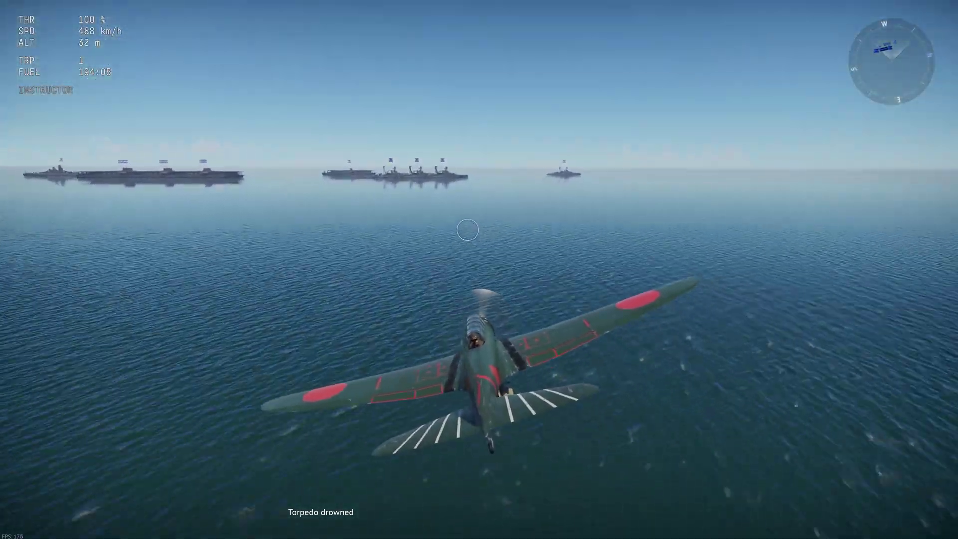
key(space)
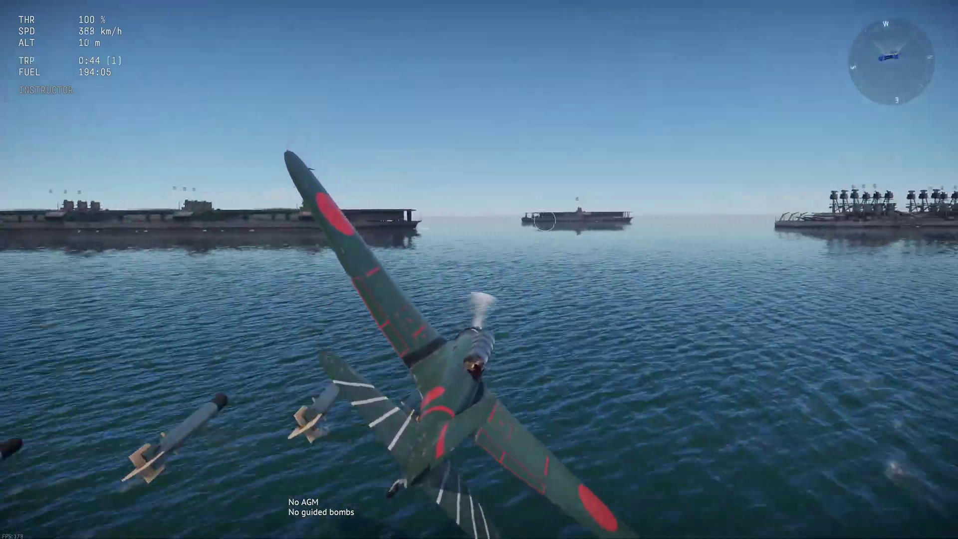
key(space)
key(space)
key(space)
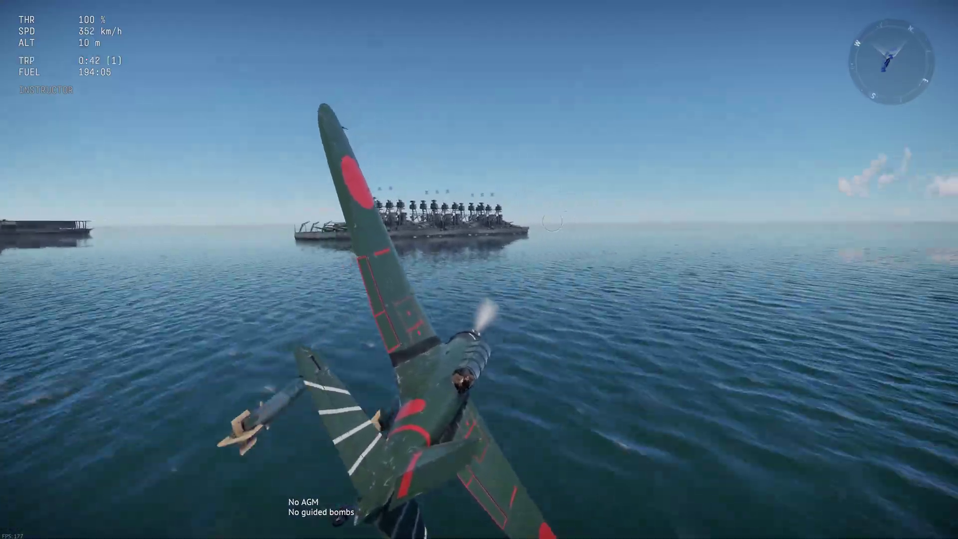
key(c)
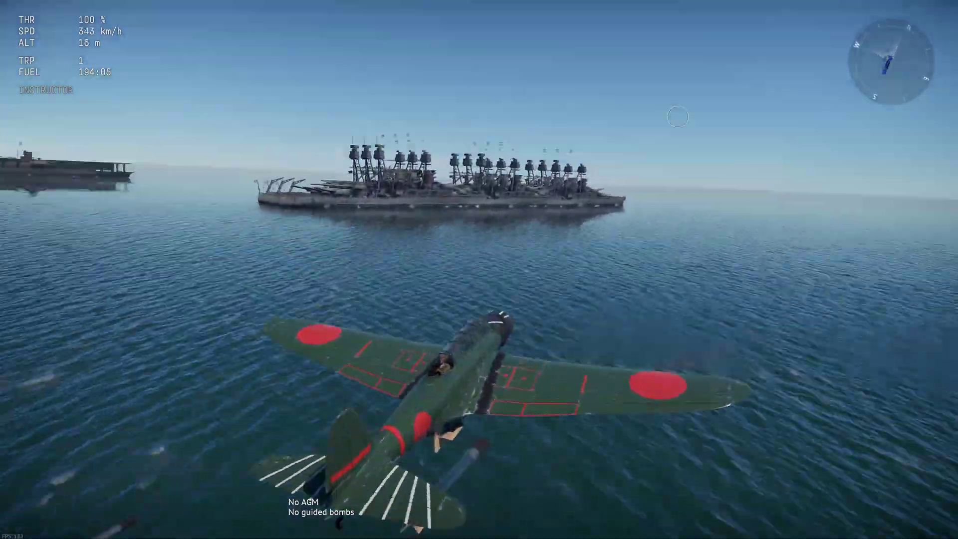